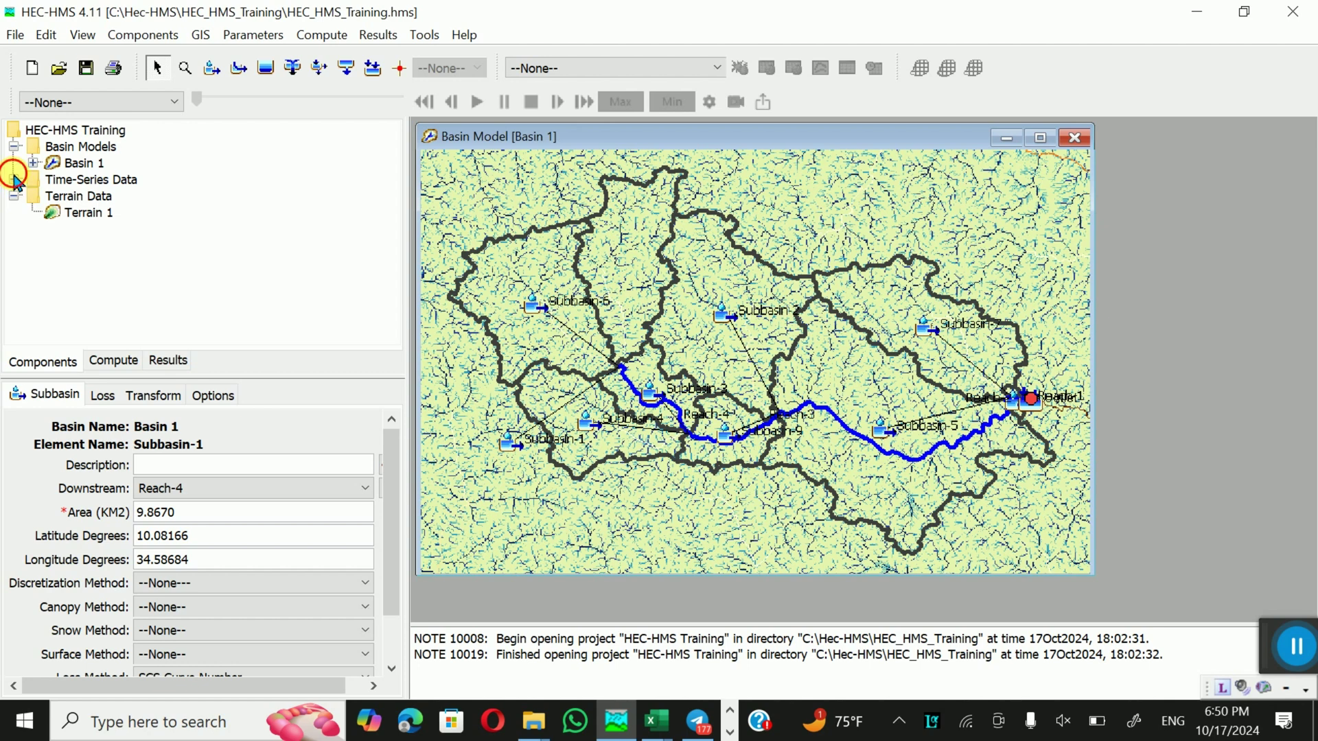
# - Configure precipitation Gage 1 with Manual Entry data, Incremental Millimeters units and a 1 Hour time interval
pyautogui.click(14, 179)
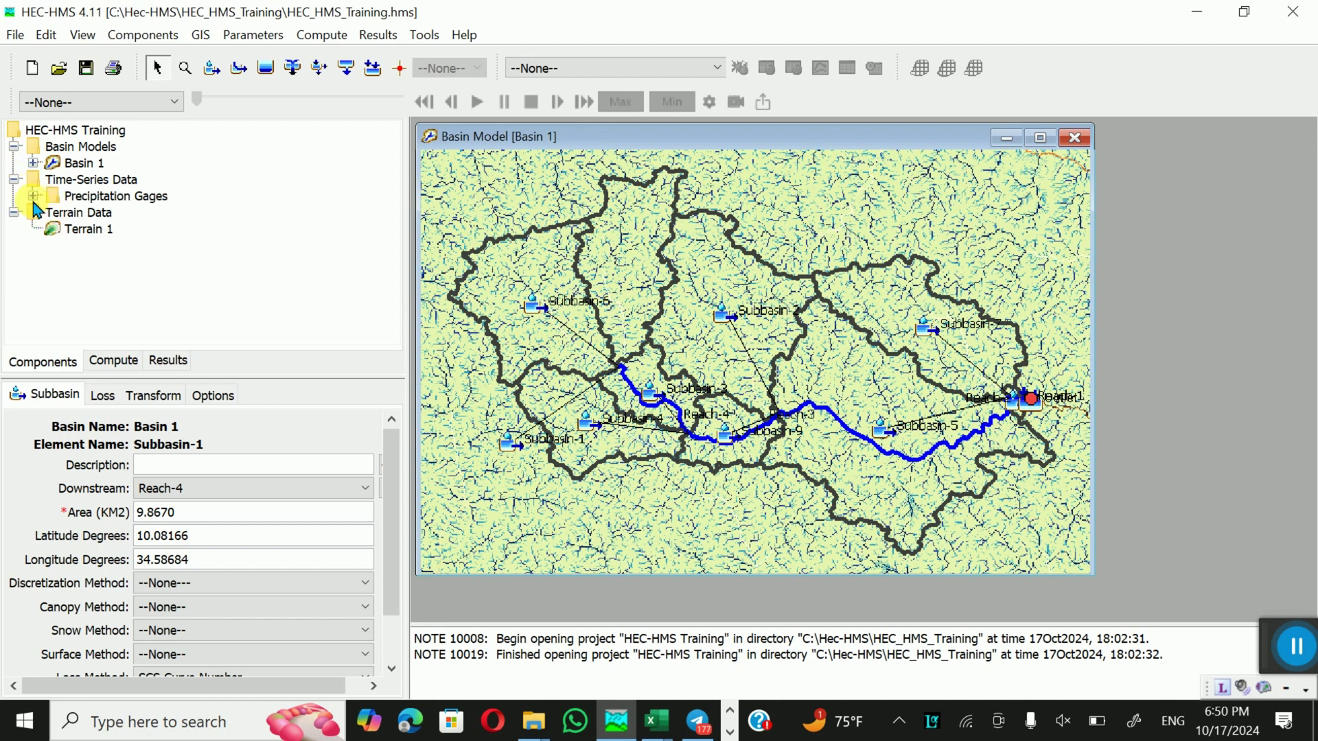
pyautogui.click(32, 196)
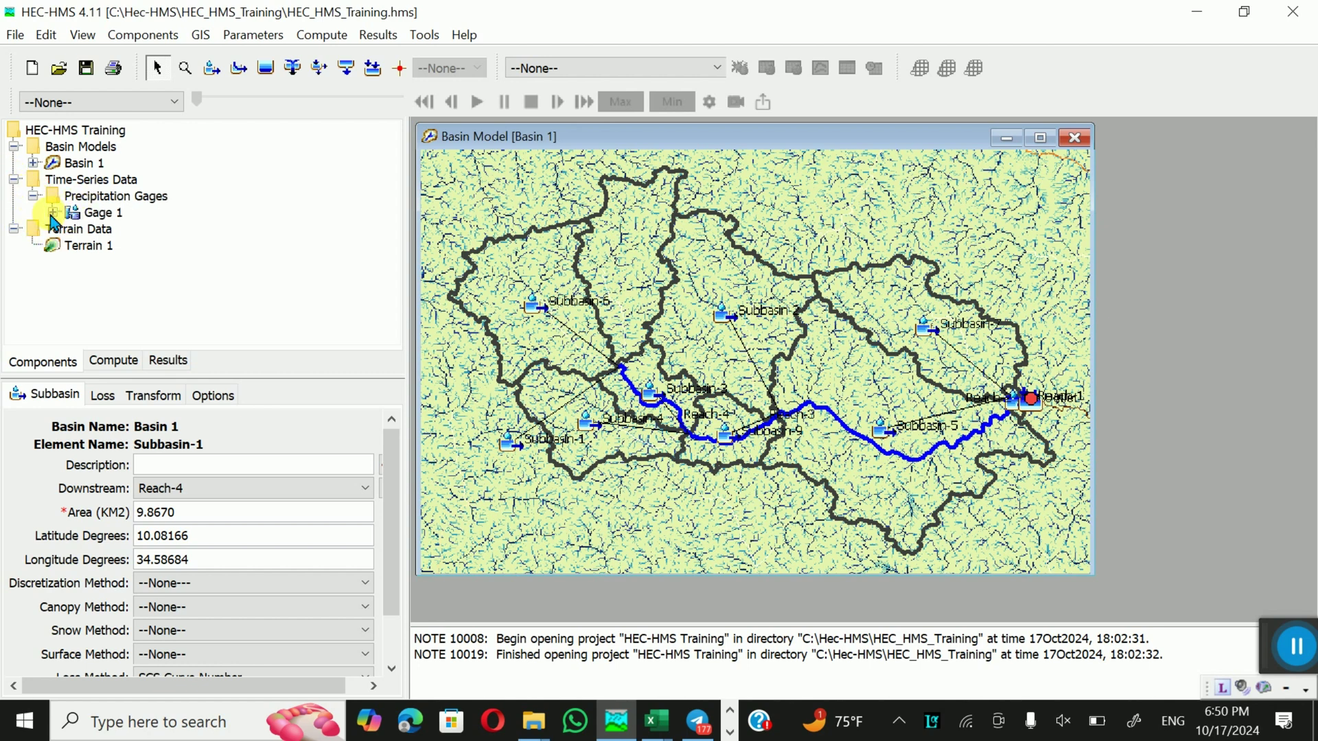
pyautogui.click(52, 212)
pyautogui.click(92, 213)
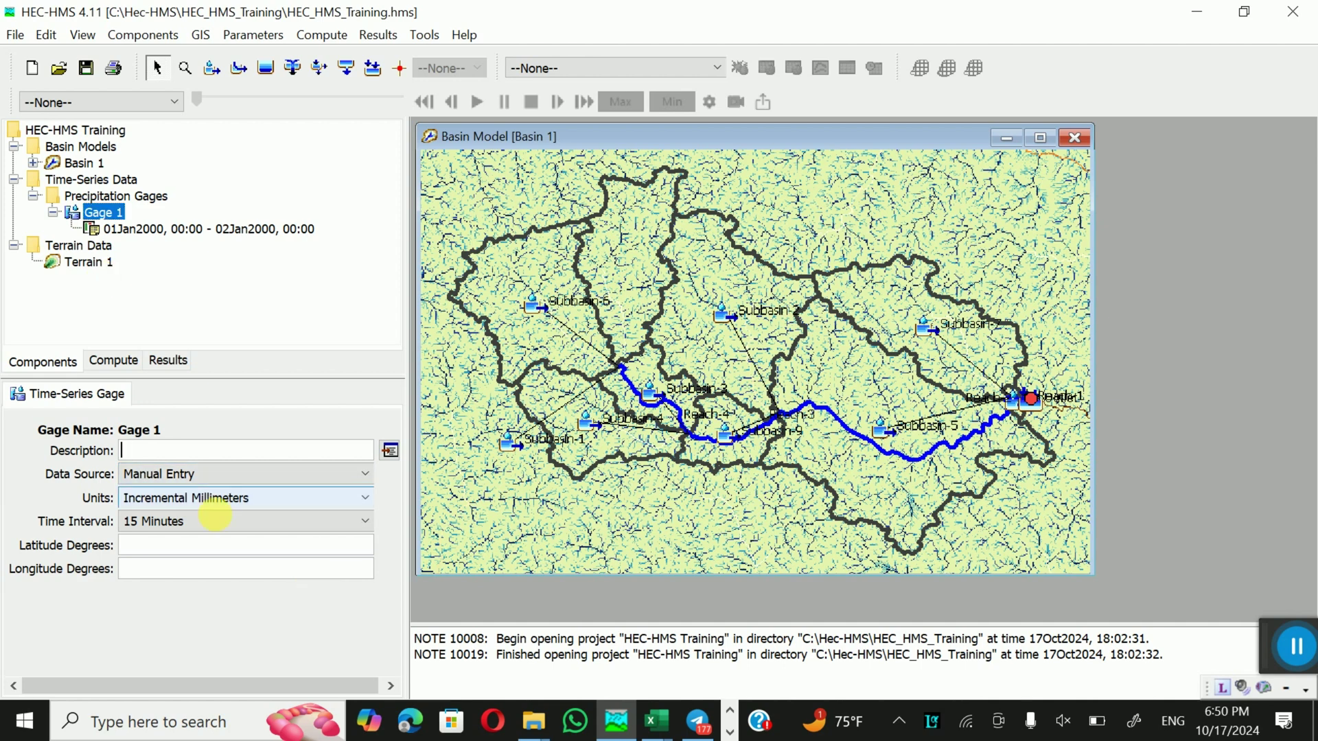
pyautogui.click(203, 475)
pyautogui.click(204, 493)
pyautogui.click(203, 498)
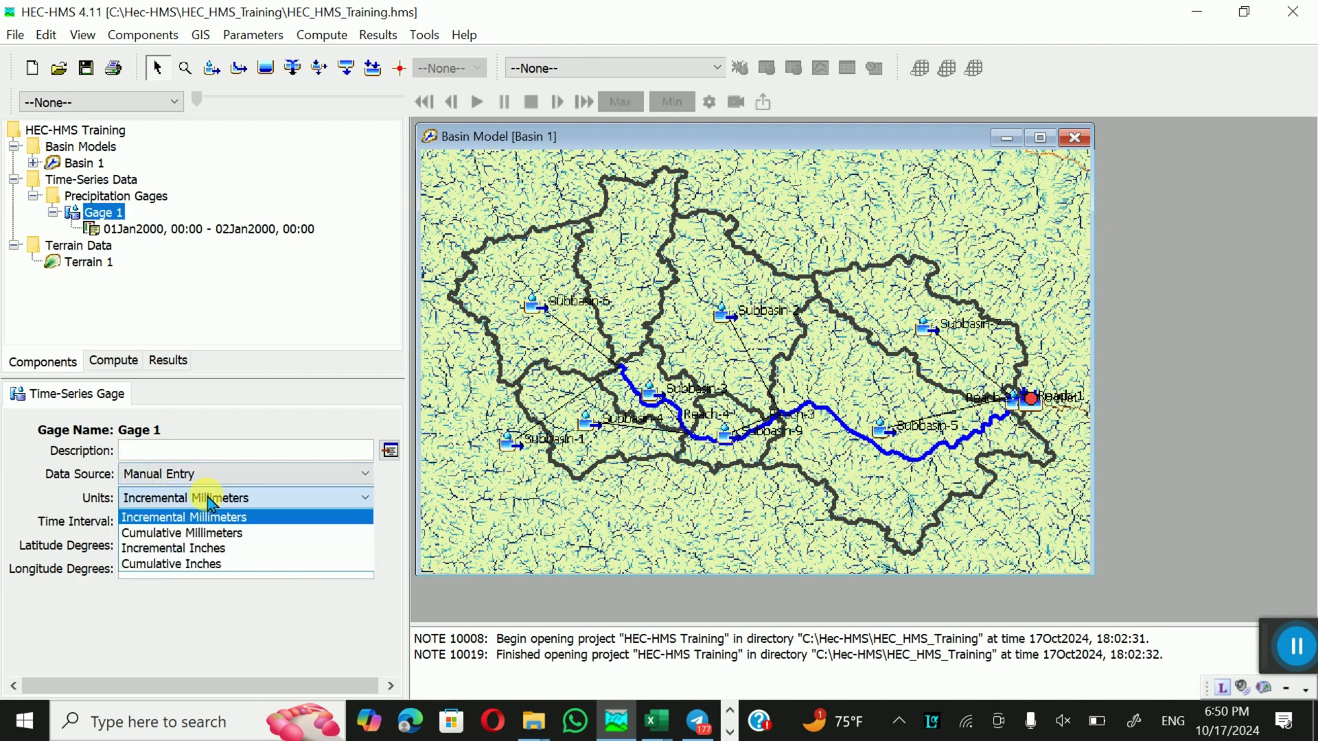
pyautogui.click(204, 516)
pyautogui.click(202, 521)
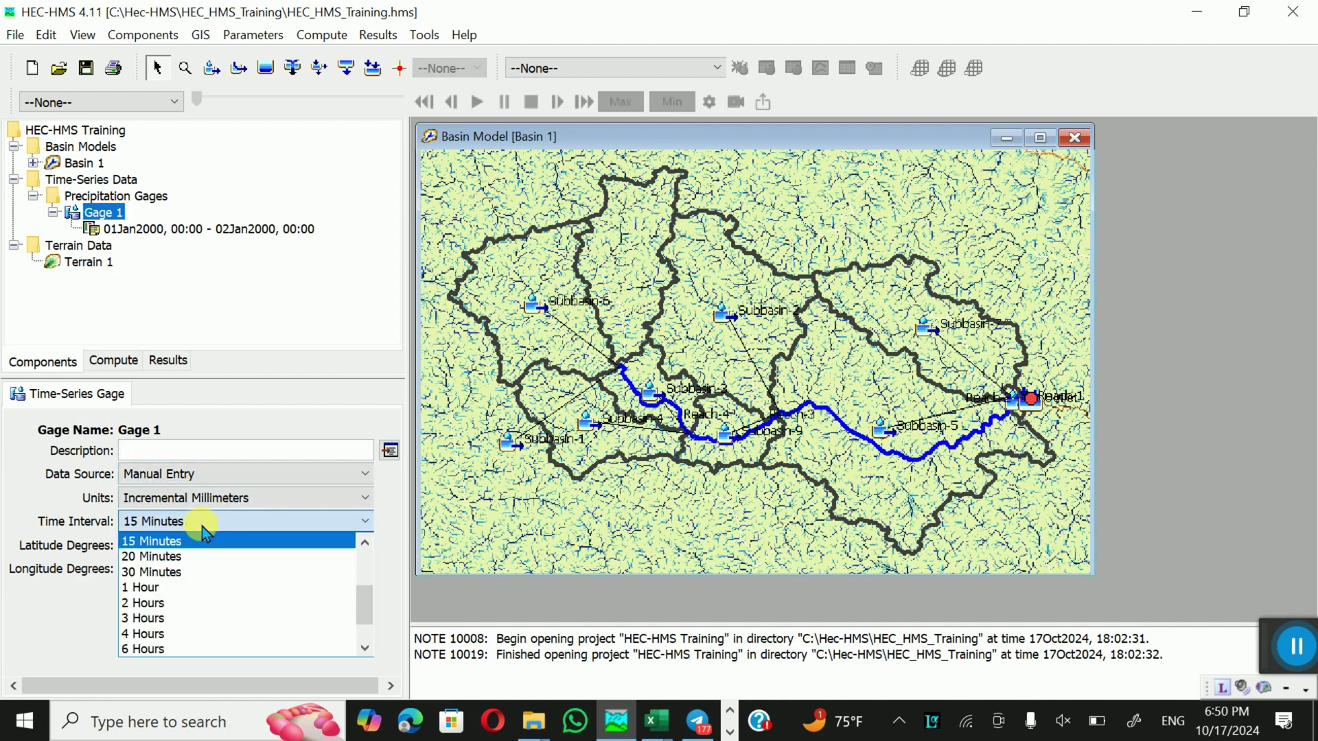
pyautogui.click(153, 586)
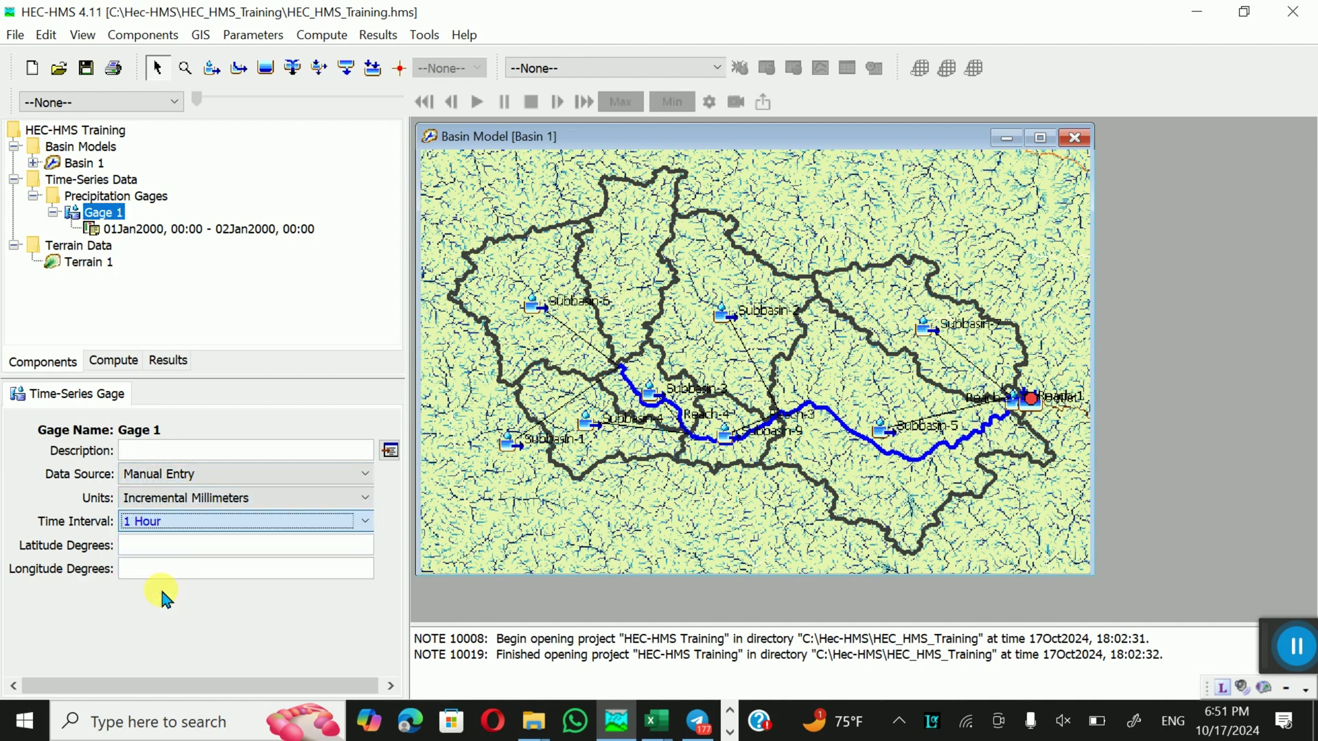
pyautogui.click(112, 364)
pyautogui.click(46, 363)
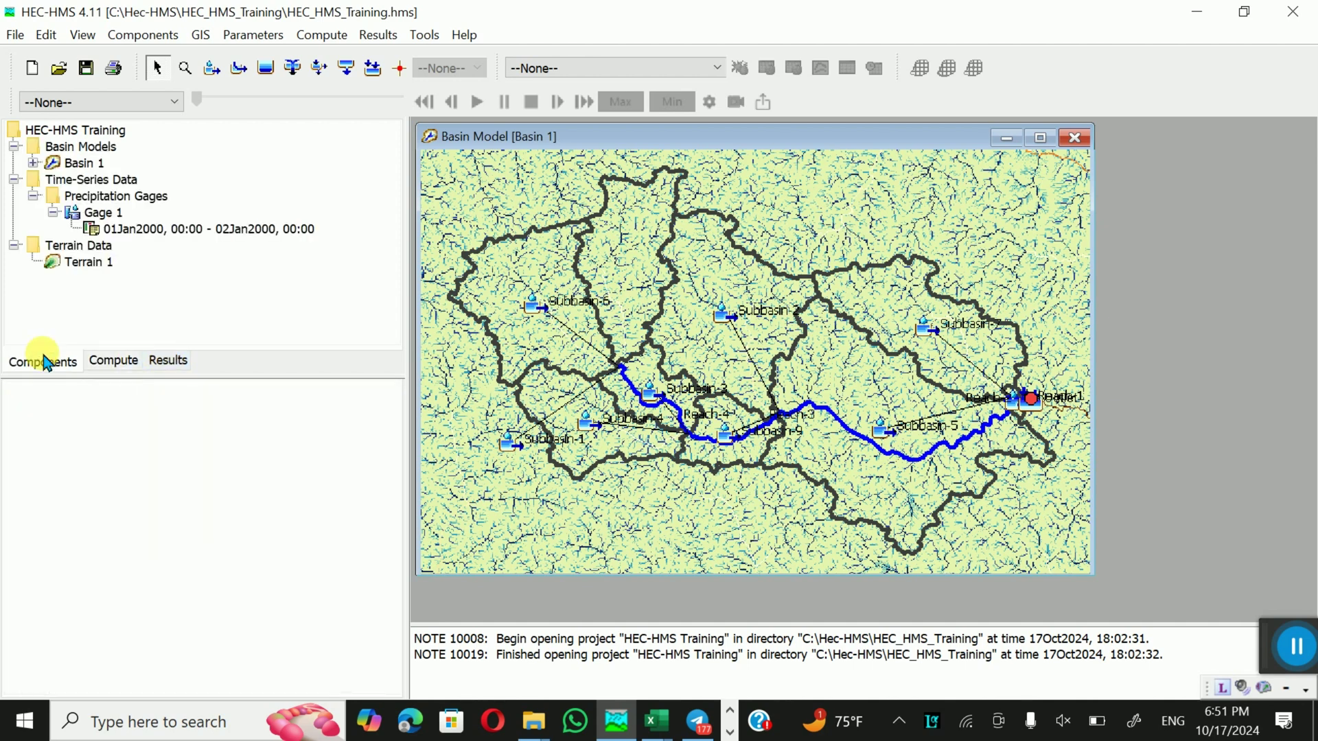
pyautogui.click(108, 197)
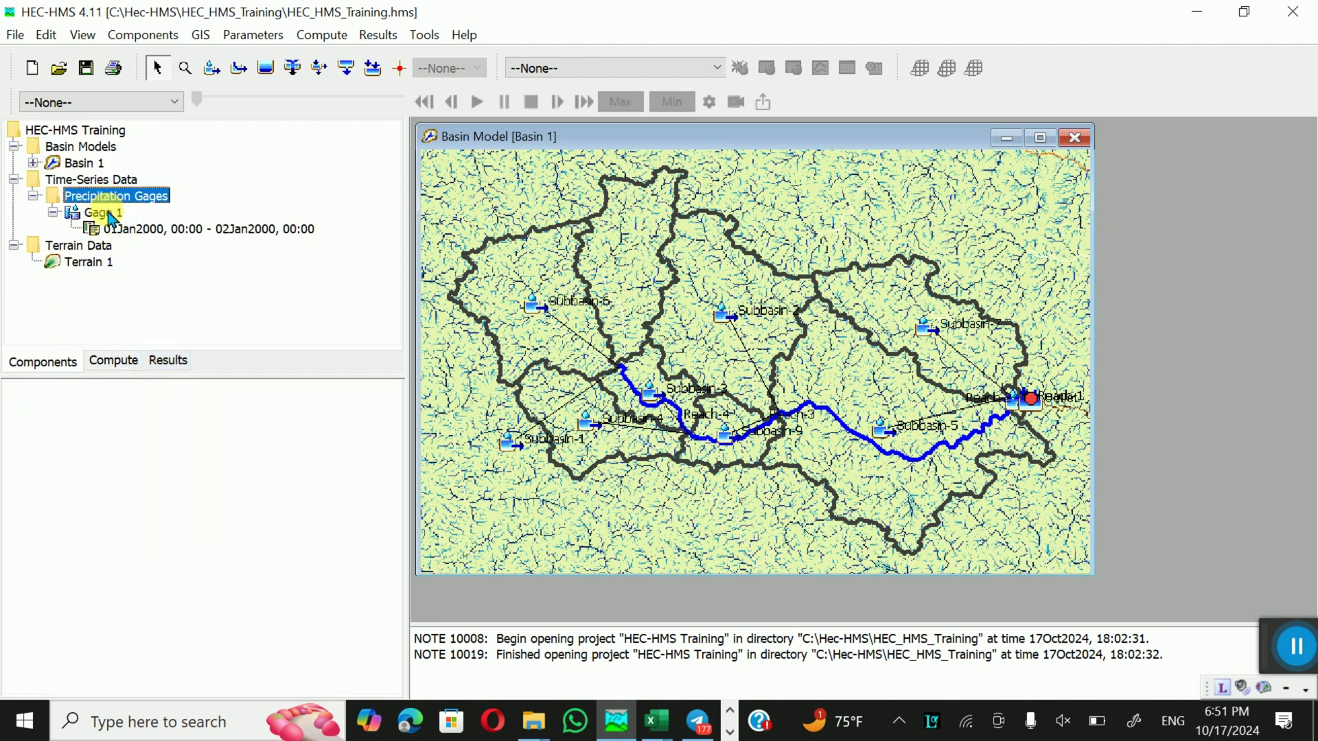
pyautogui.click(100, 215)
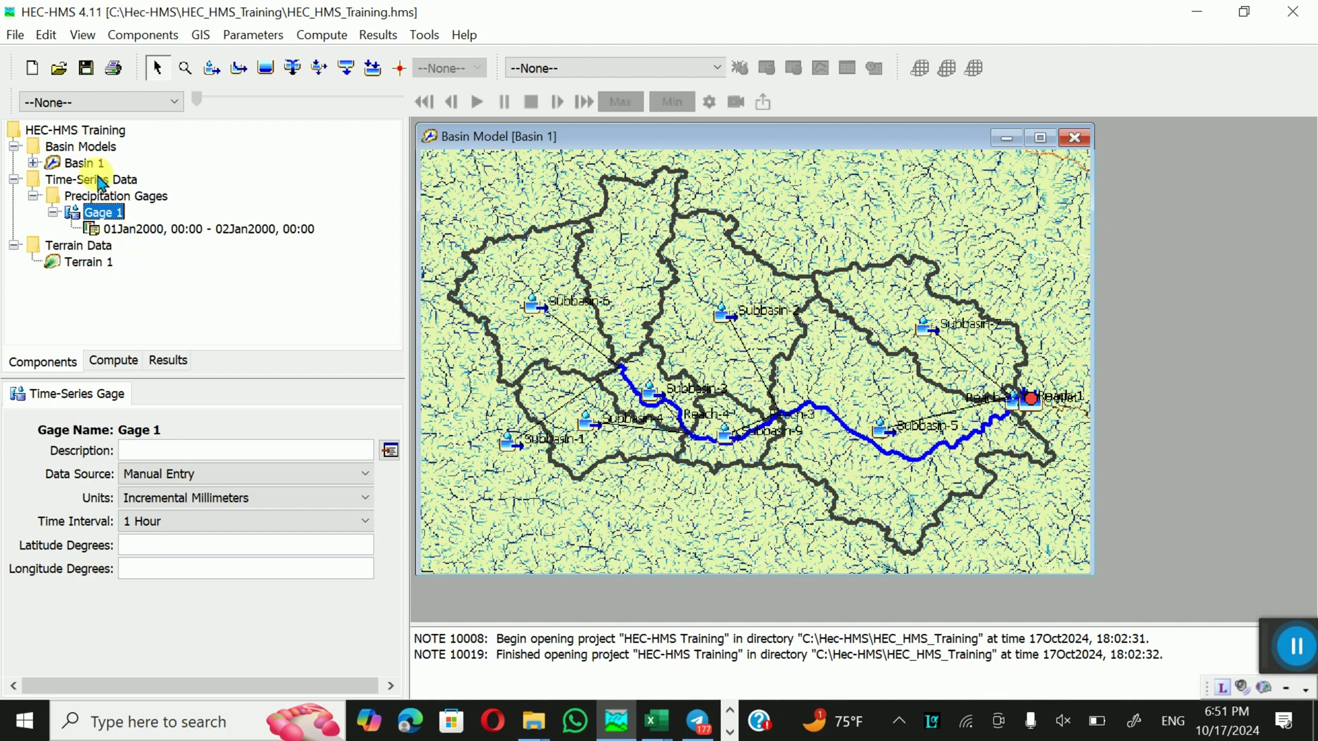
# - Set Gage 1's time window to start on 31Jul2003 and end on 01Aug2003
pyautogui.click(129, 231)
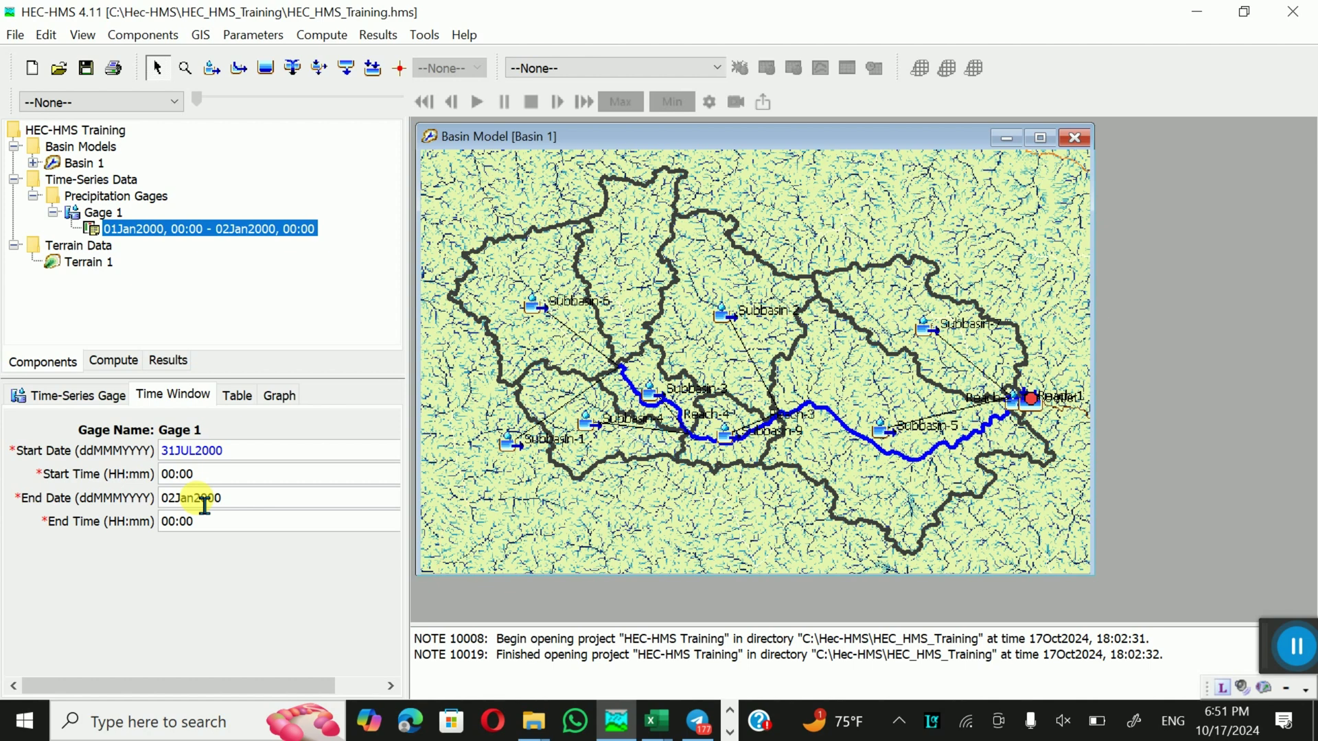
pyautogui.write('3')
pyautogui.click(176, 501)
pyautogui.press('BackSpace')
pyautogui.write('1')
pyautogui.click(195, 501)
pyautogui.press('BackSpace')
pyautogui.write('g')
pyautogui.click(227, 497)
pyautogui.press('BackSpace')
pyautogui.write('3')
pyautogui.press('Return')
# - Copy the 24 hourly precipitation values from column C of Excel's Sheet4 into Gage 1's data table, starting at 31Jul2003, 01:00
pyautogui.click(233, 395)
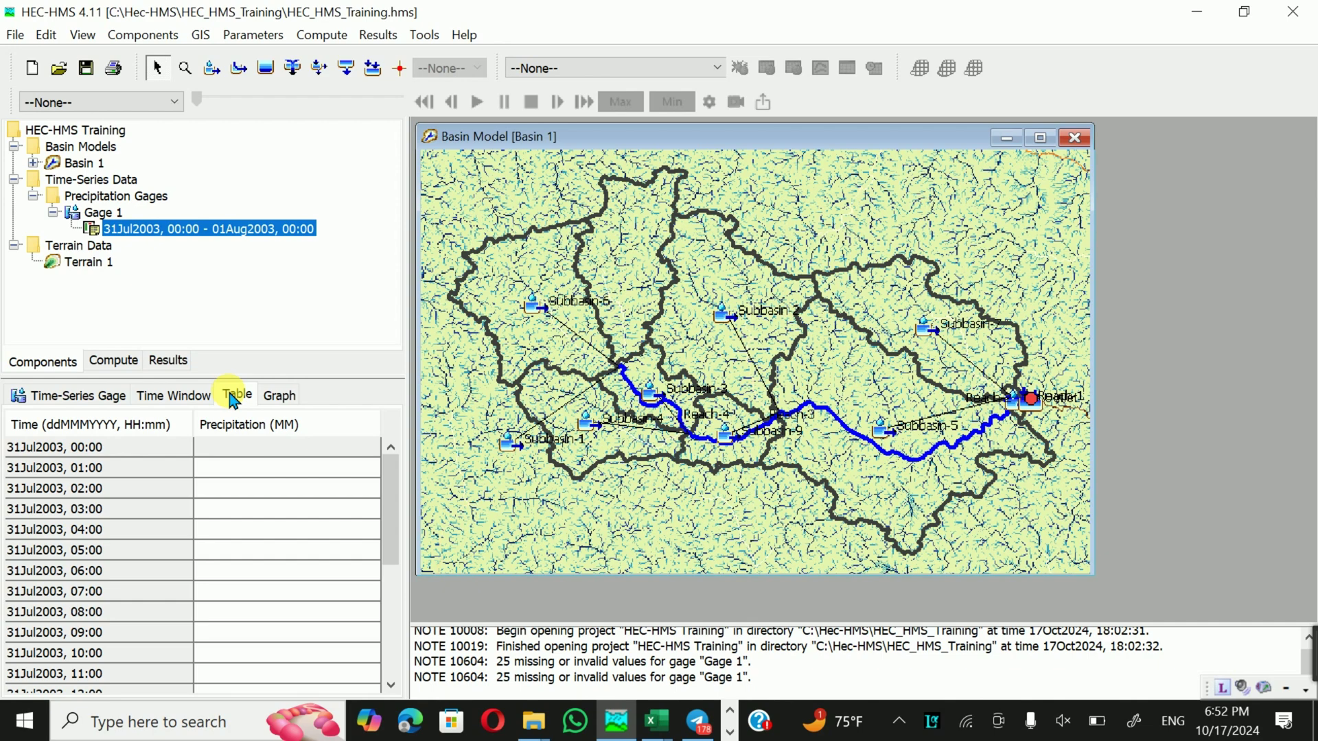
pyautogui.click(253, 461)
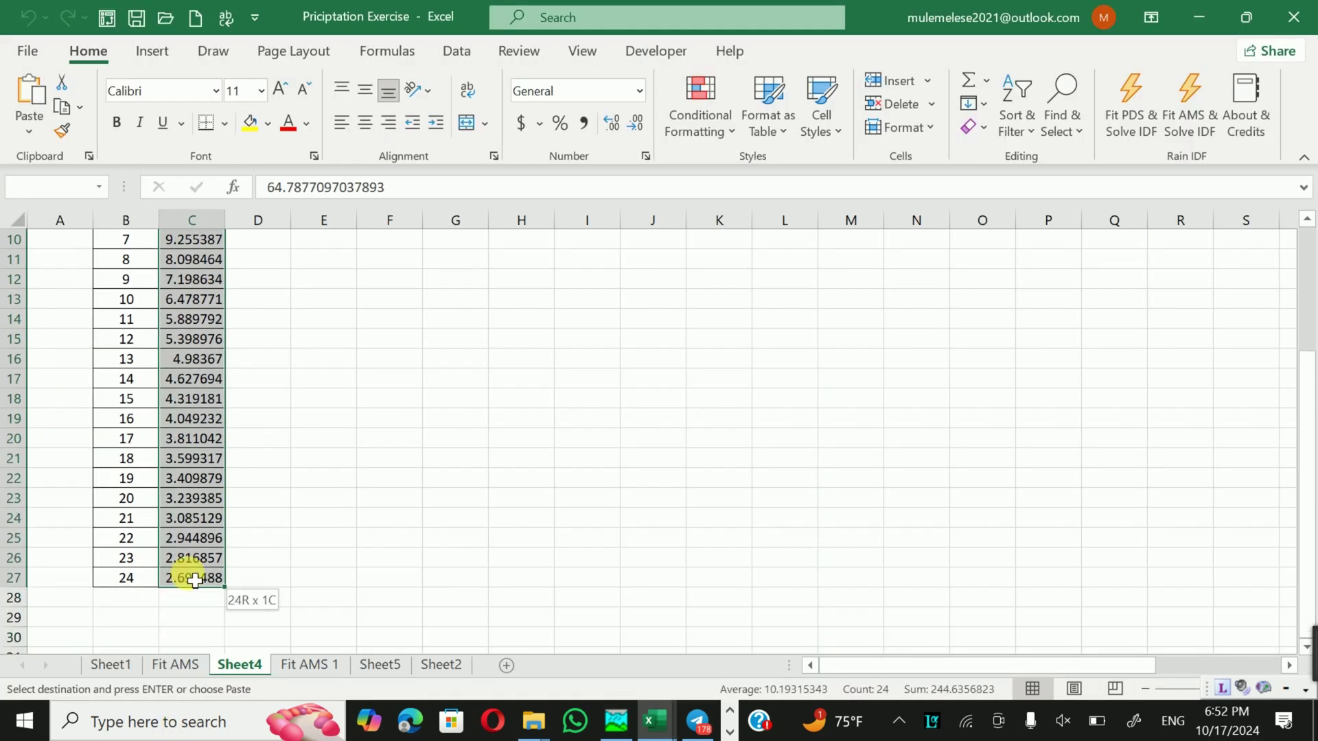
pyautogui.click(616, 721)
pyautogui.rightClick(258, 467)
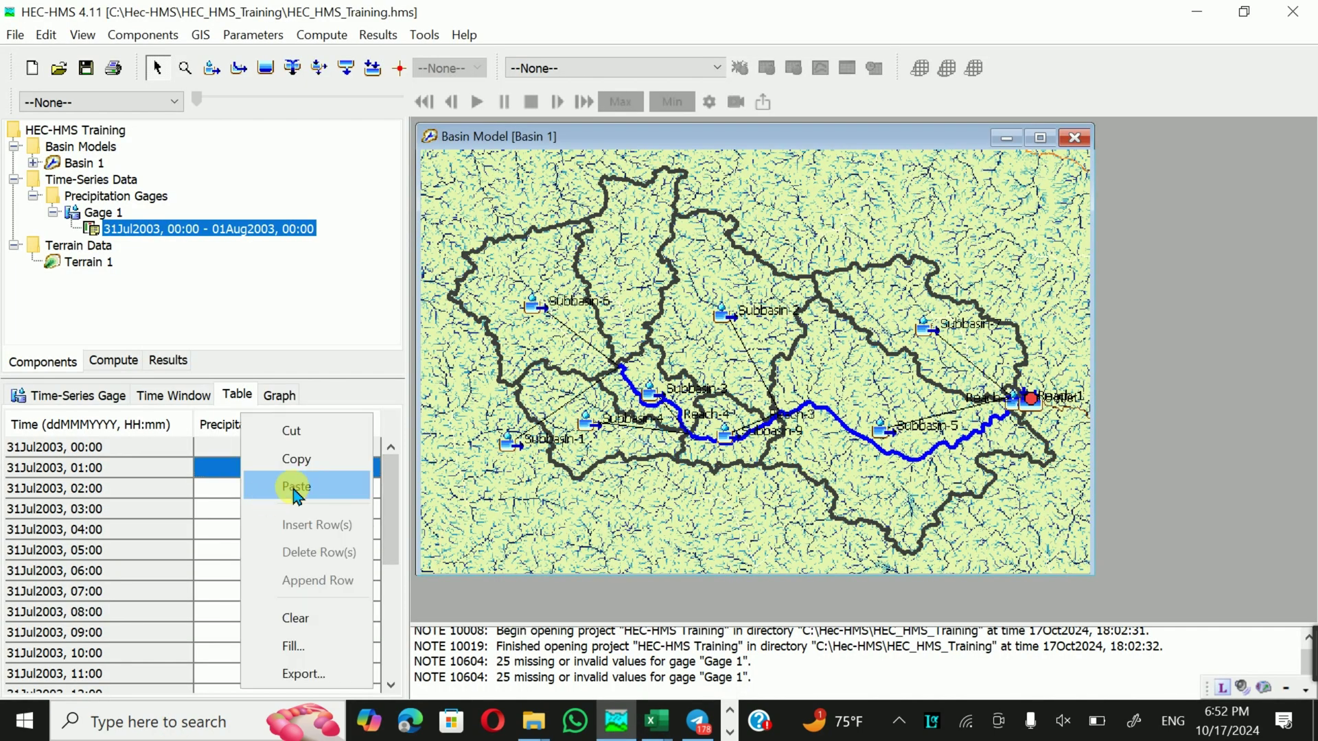
pyautogui.click(297, 487)
pyautogui.click(296, 527)
# - Save the project and view Gage 1's precipitation graph, returning to the gage settings
pyautogui.click(86, 68)
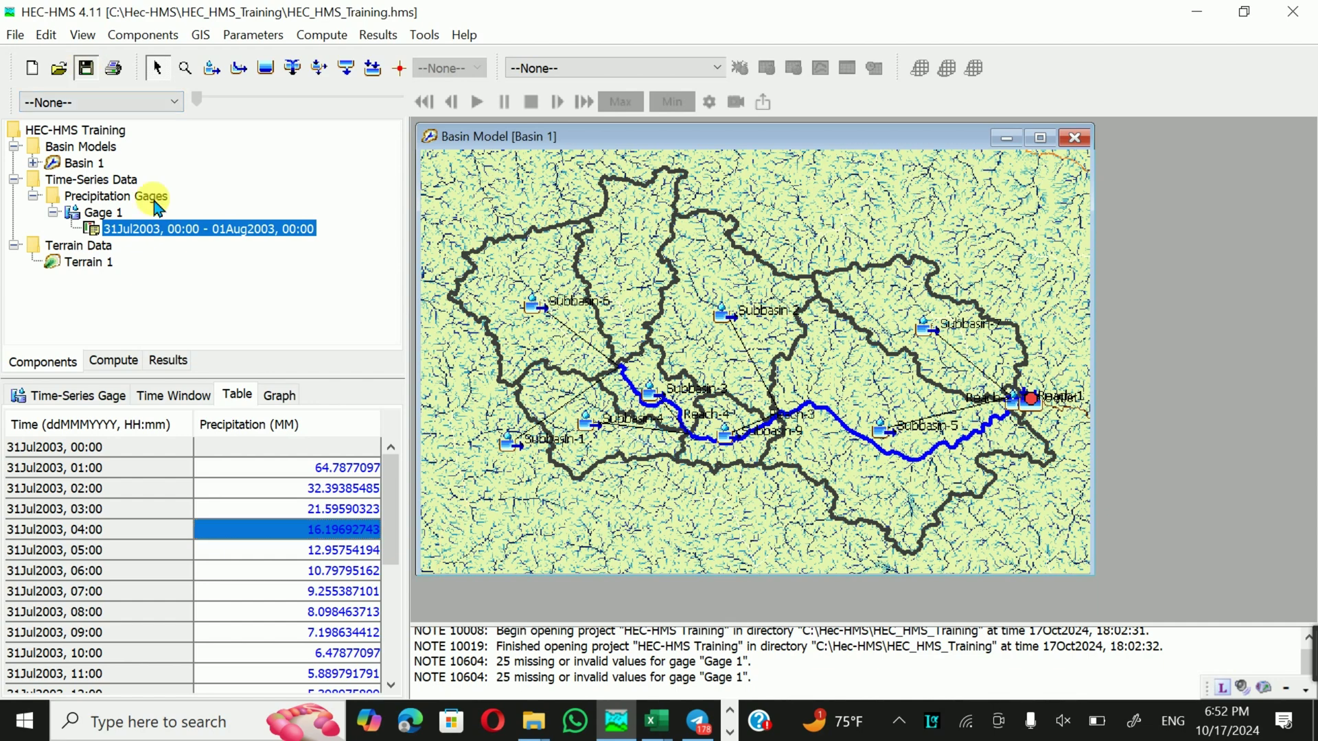
pyautogui.click(280, 397)
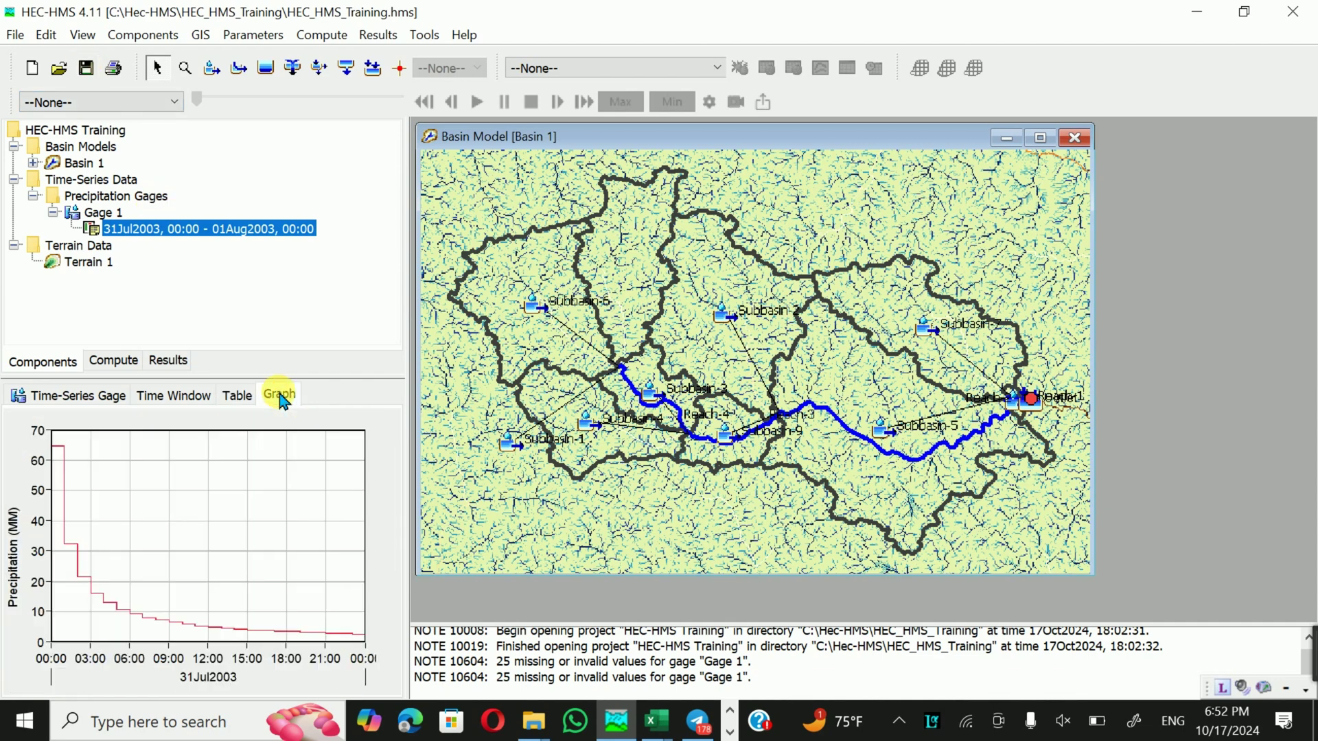
pyautogui.click(68, 395)
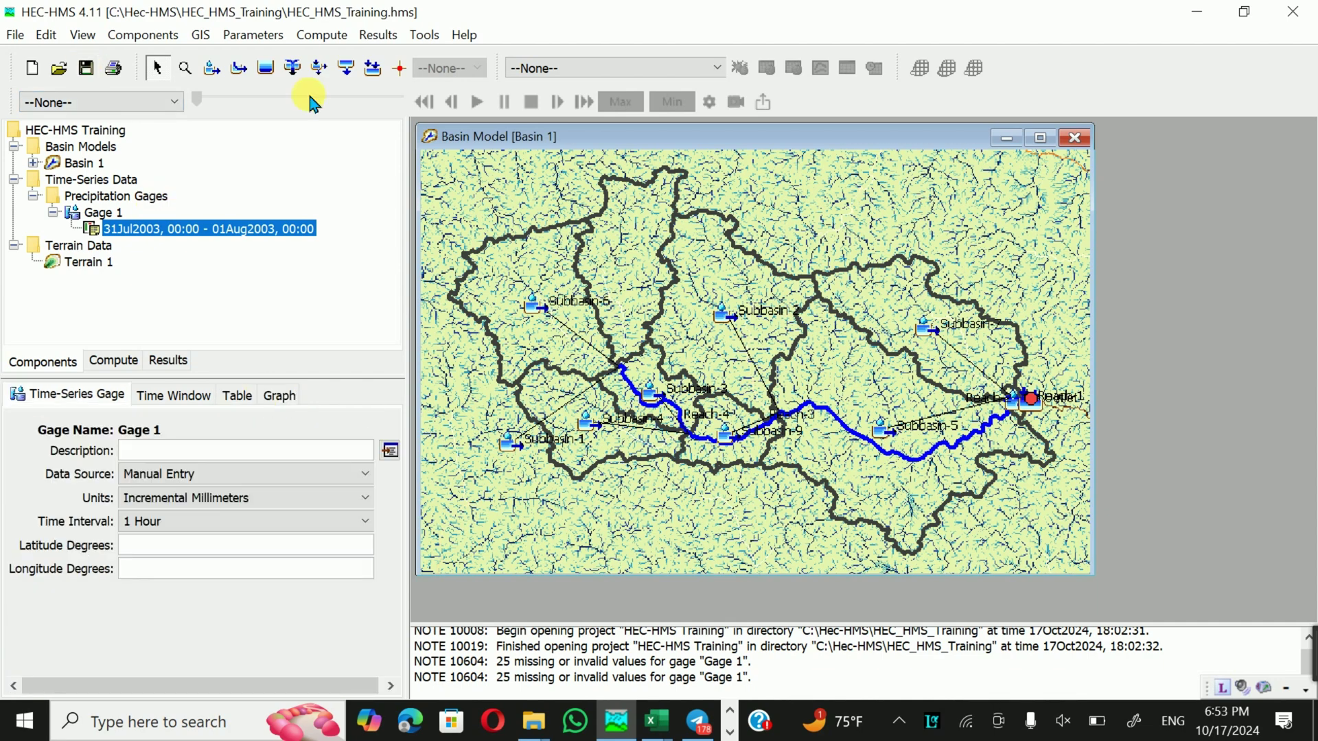
# - Create a meteorologic model named Met 1 with the description "Met Training"
pyautogui.click(156, 35)
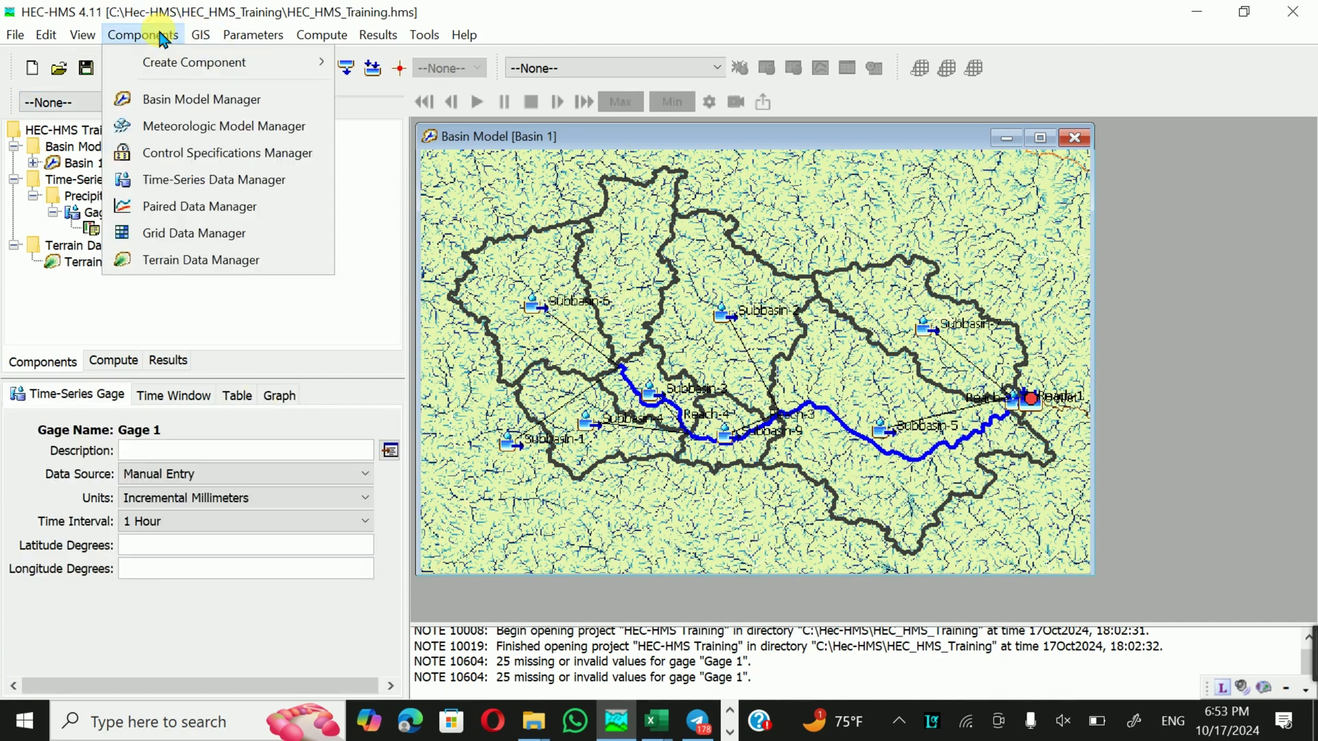
pyautogui.click(186, 127)
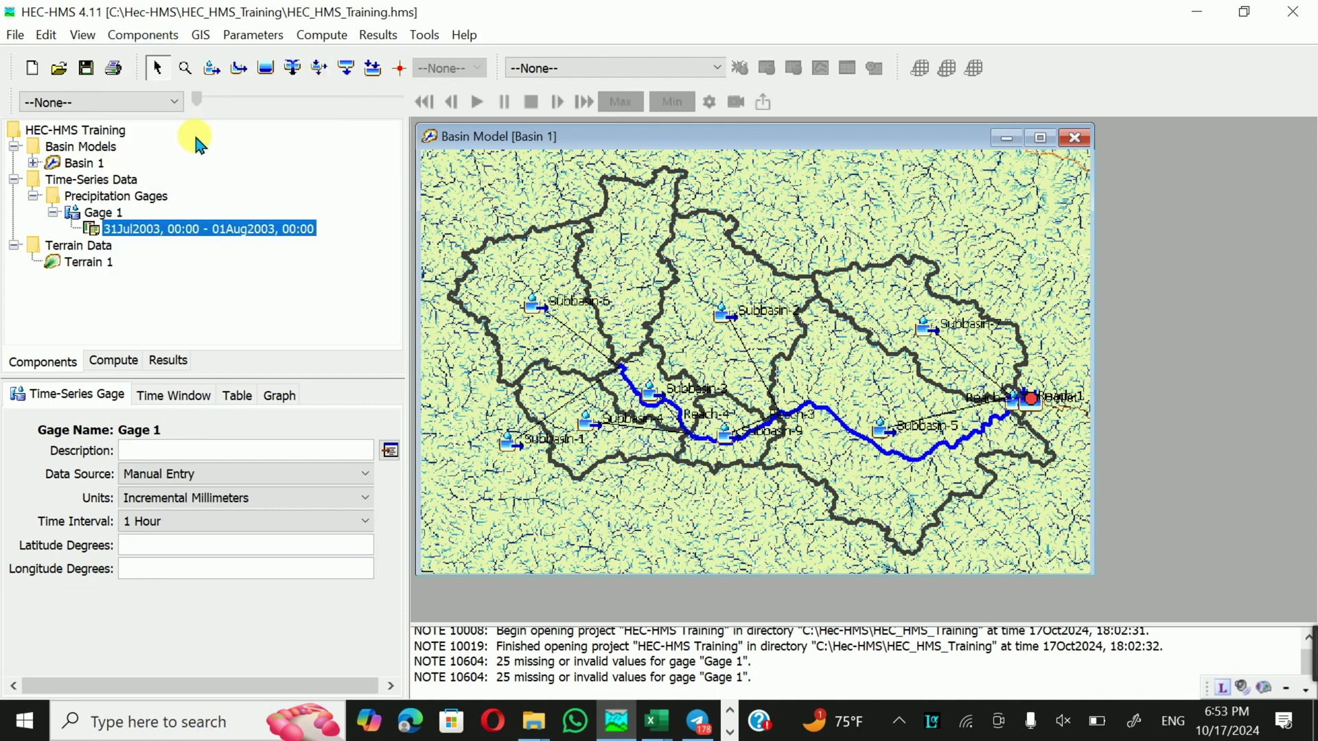
pyautogui.click(492, 220)
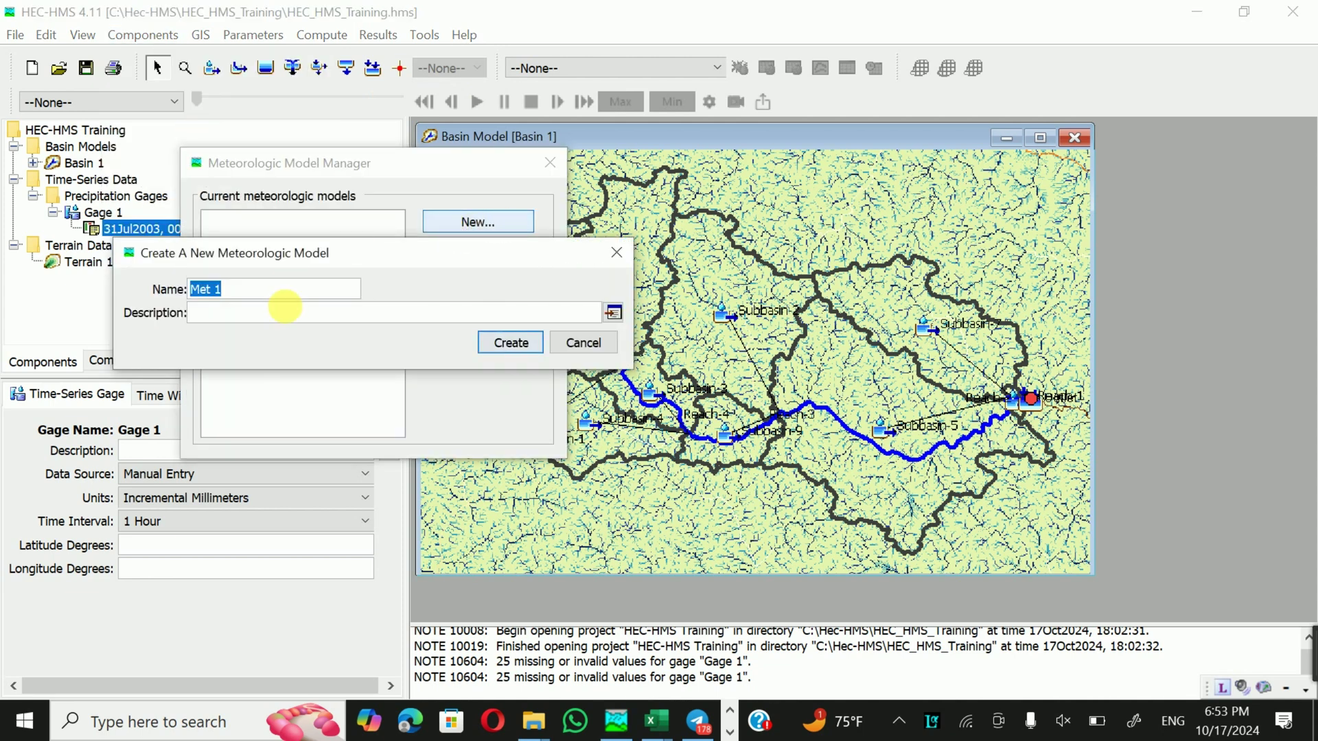
pyautogui.click(285, 313)
pyautogui.write('Met Training')
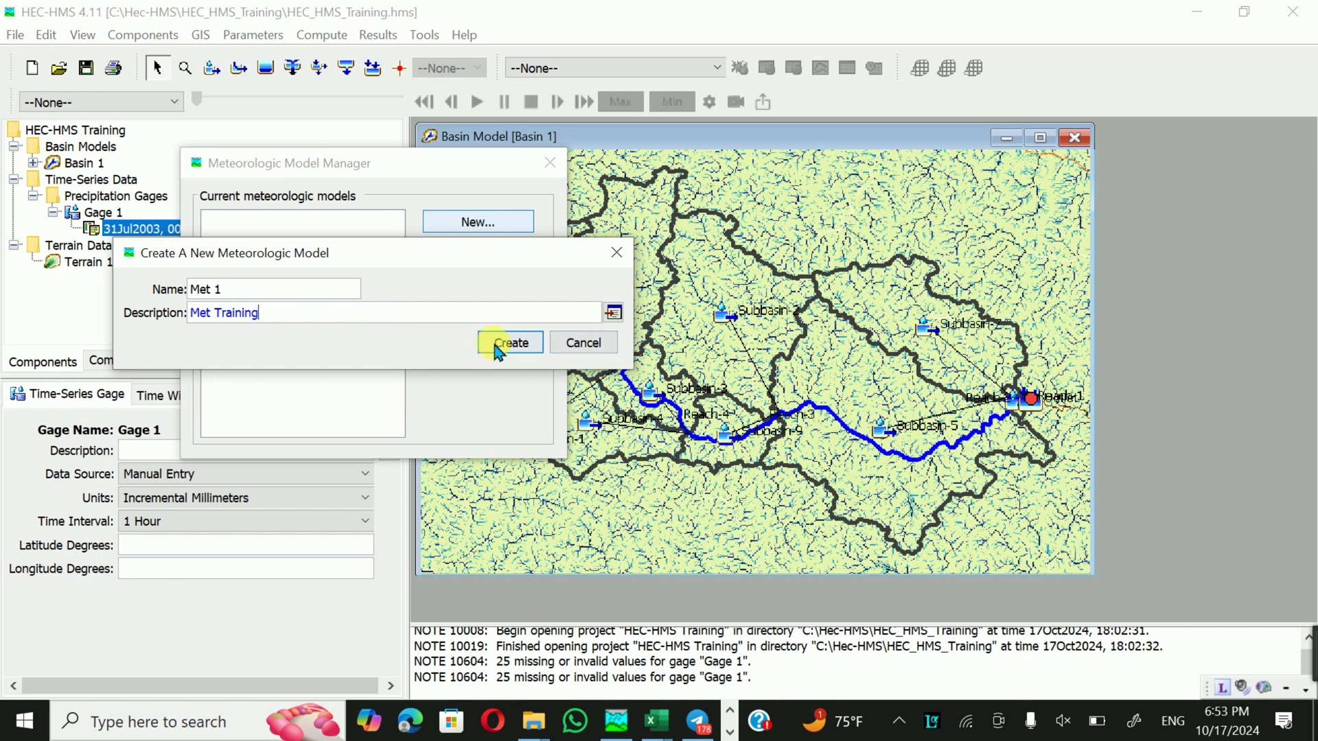
pyautogui.click(496, 342)
pyautogui.click(547, 162)
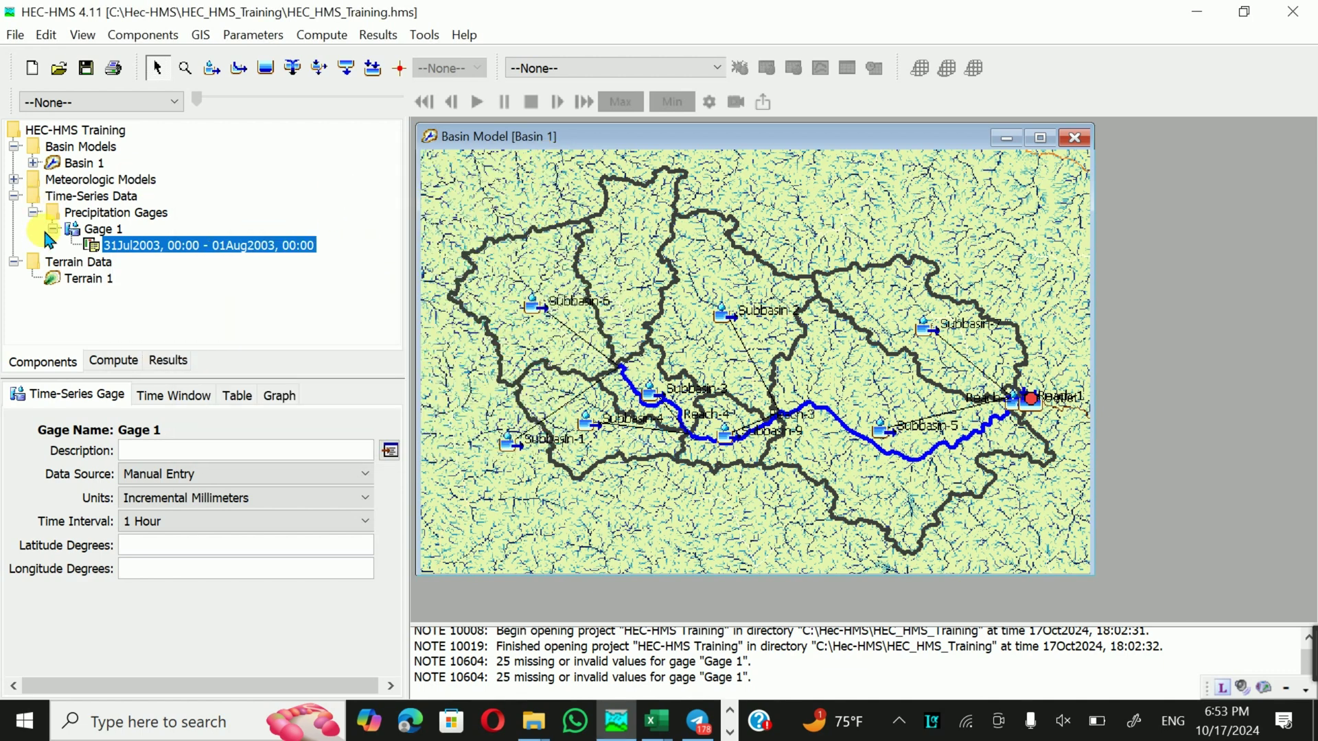
# - Set the Replace Missing option of meteorologic model Met 1 to Set To Default
pyautogui.click(33, 212)
pyautogui.click(14, 179)
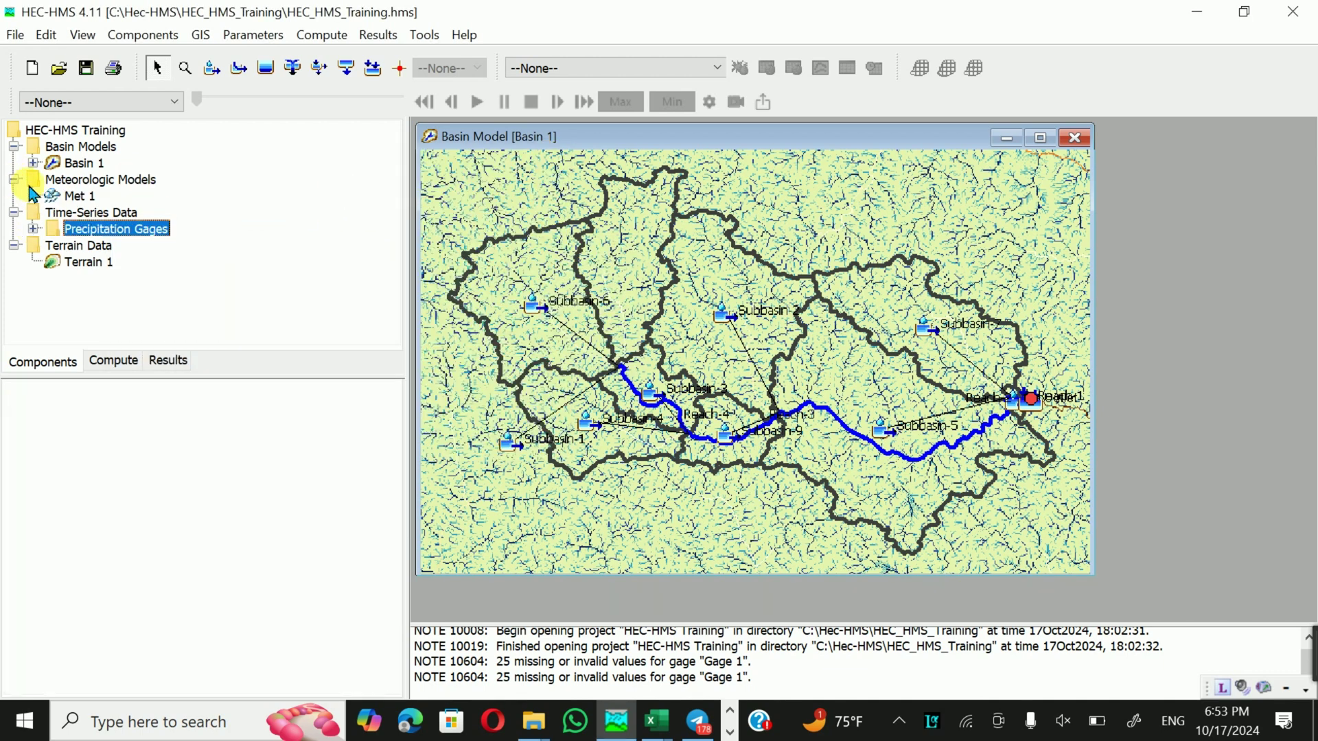
pyautogui.click(81, 196)
pyautogui.scroll(-1, 254, 563)
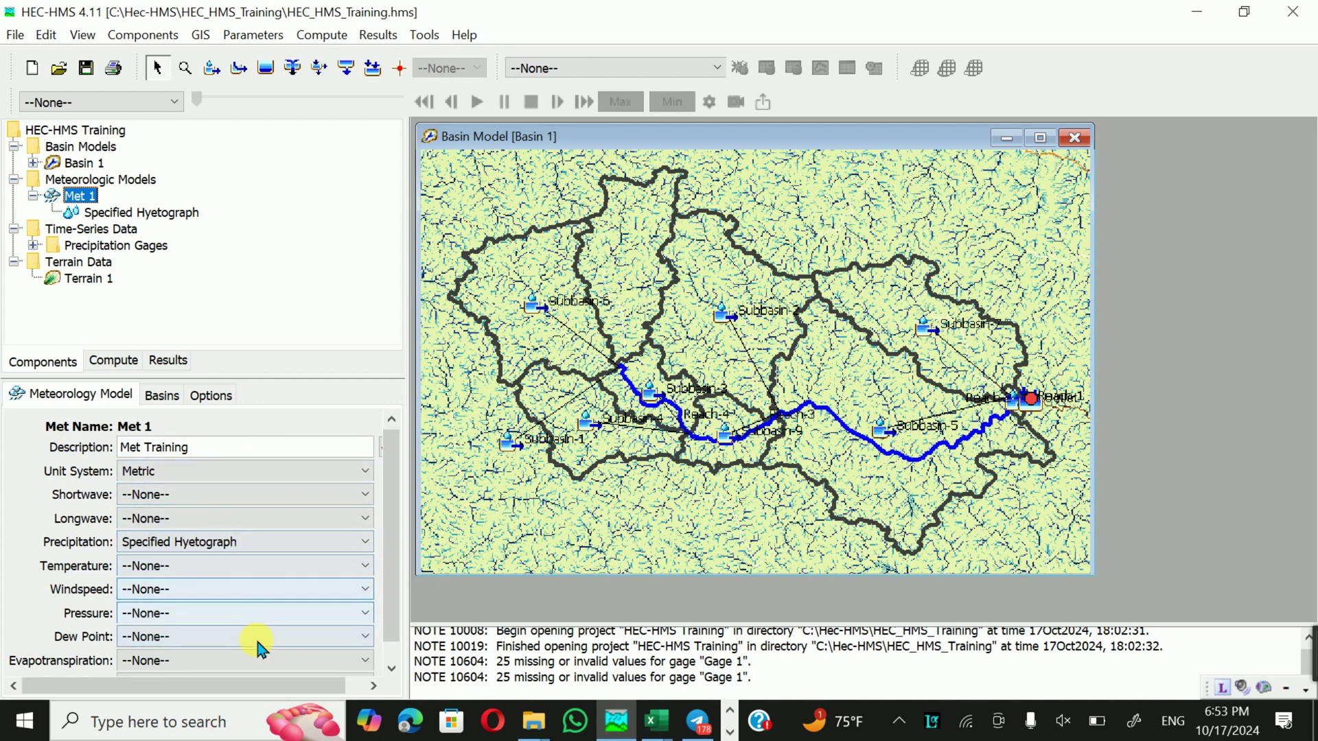
pyautogui.scroll(-3, 241, 652)
pyautogui.click(230, 661)
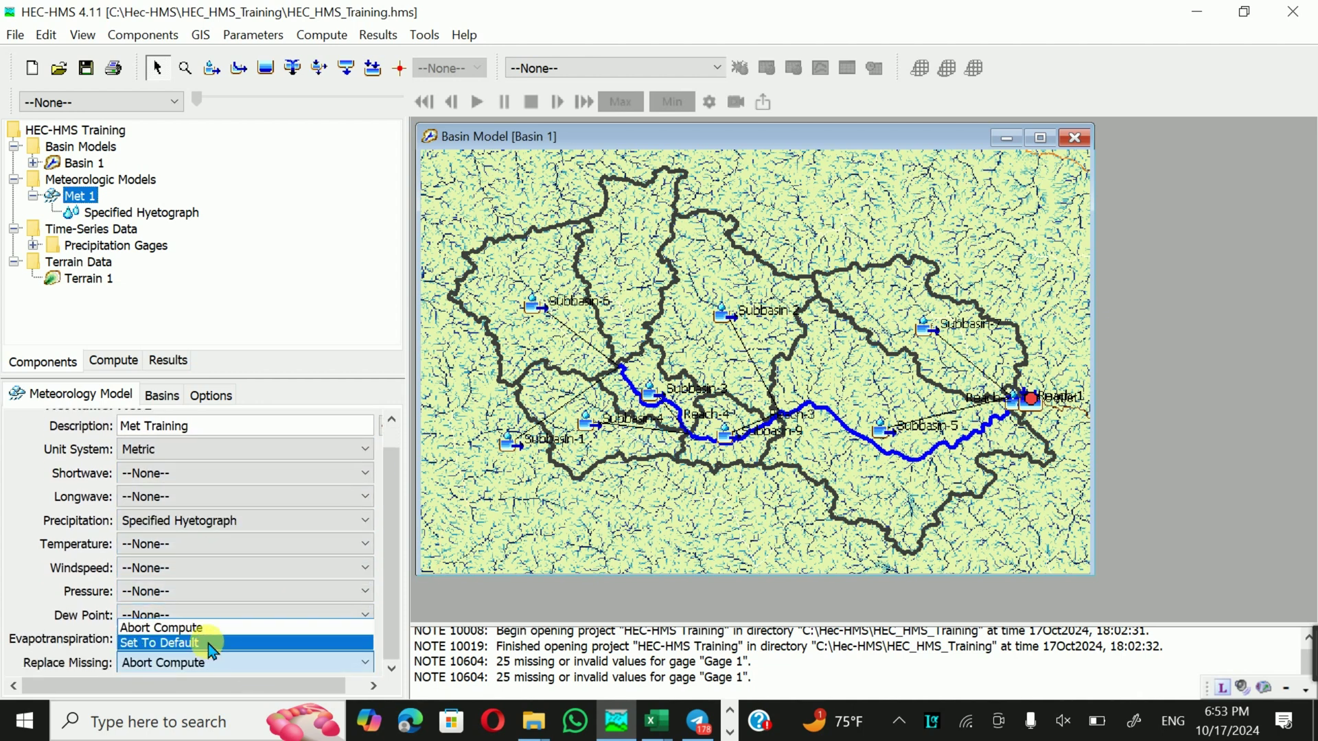
pyautogui.click(207, 643)
# - Review Met 1's evapotranspiration, precipitation, shortwave, longwave and unit system choices
pyautogui.click(217, 641)
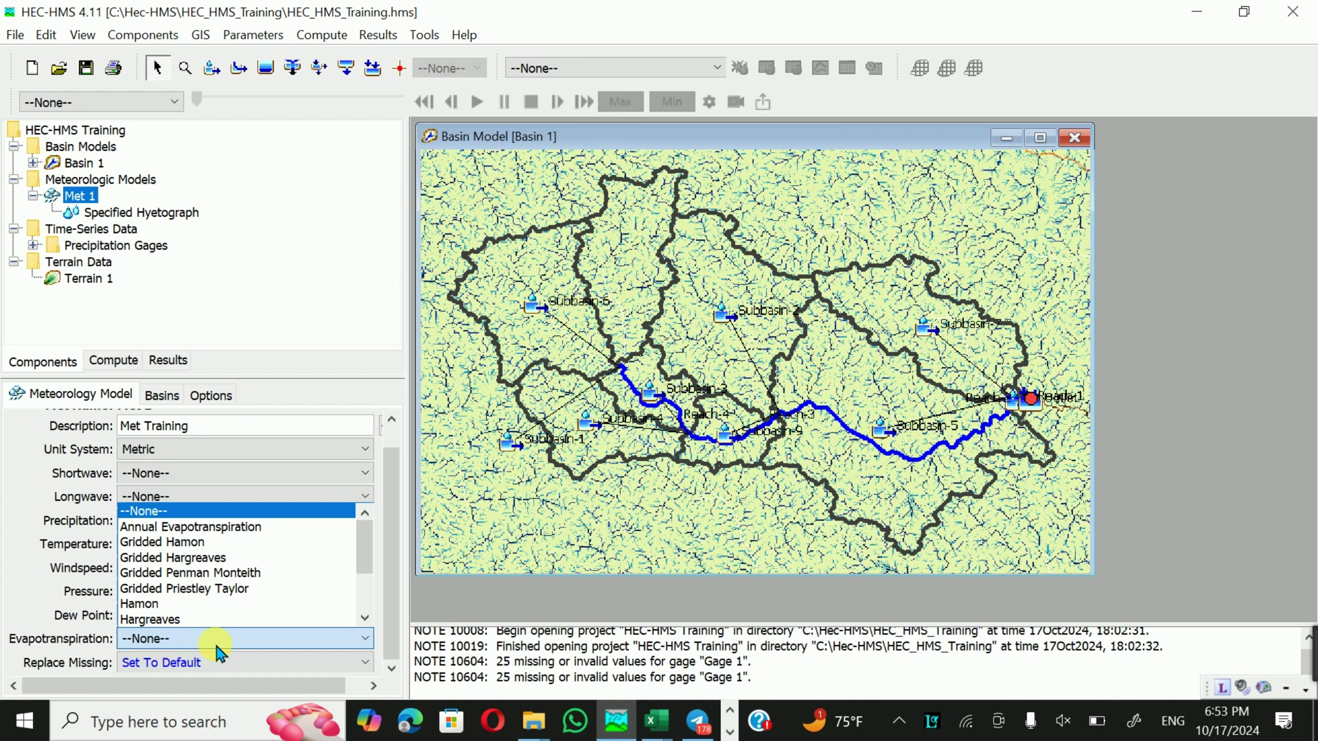
pyautogui.click(218, 651)
pyautogui.click(209, 521)
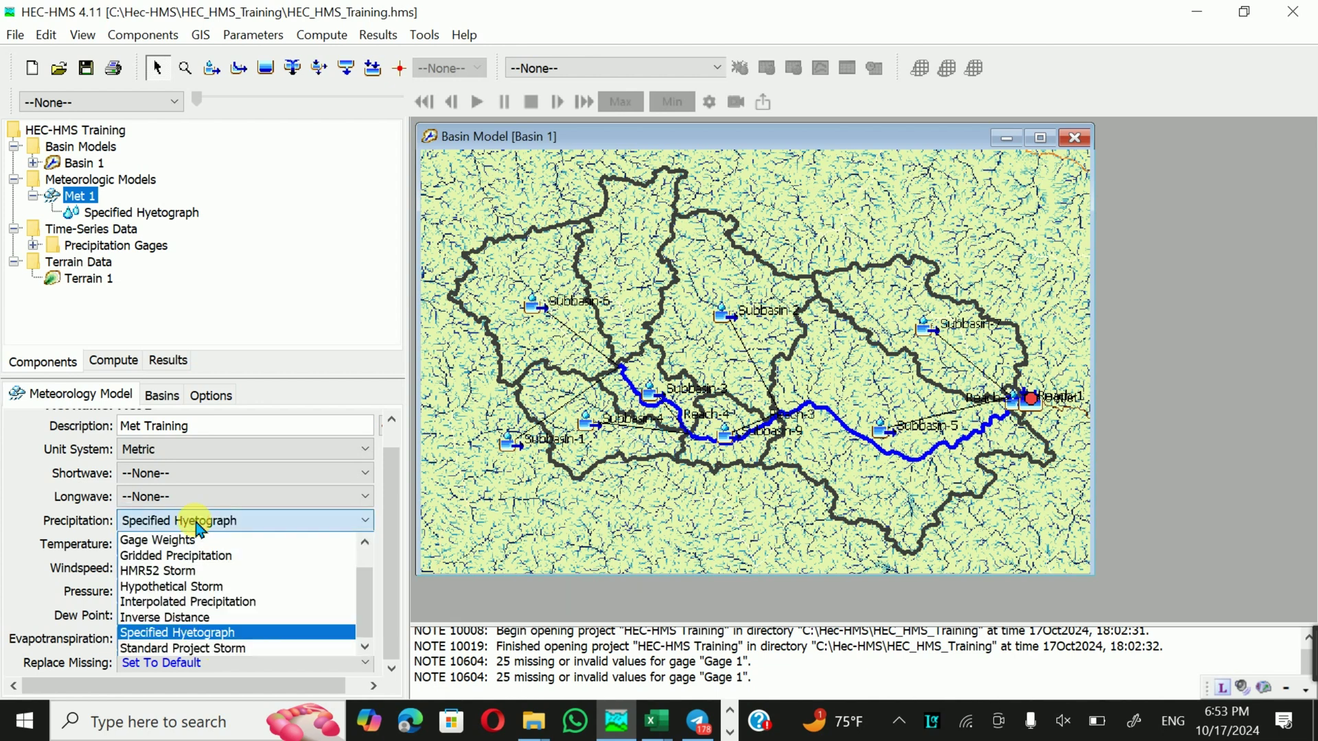
pyautogui.click(199, 527)
pyautogui.scroll(1, 196, 511)
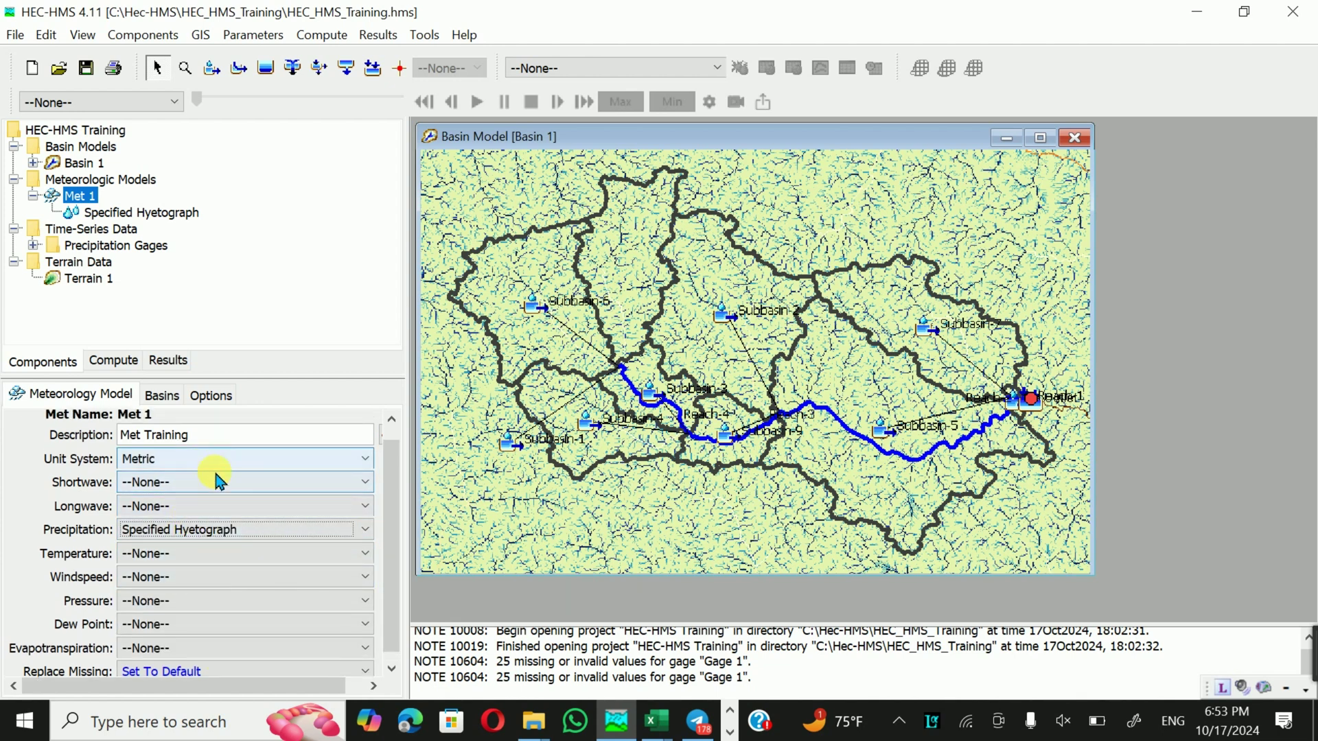
pyautogui.click(219, 482)
pyautogui.click(218, 483)
pyautogui.click(214, 506)
pyautogui.click(208, 508)
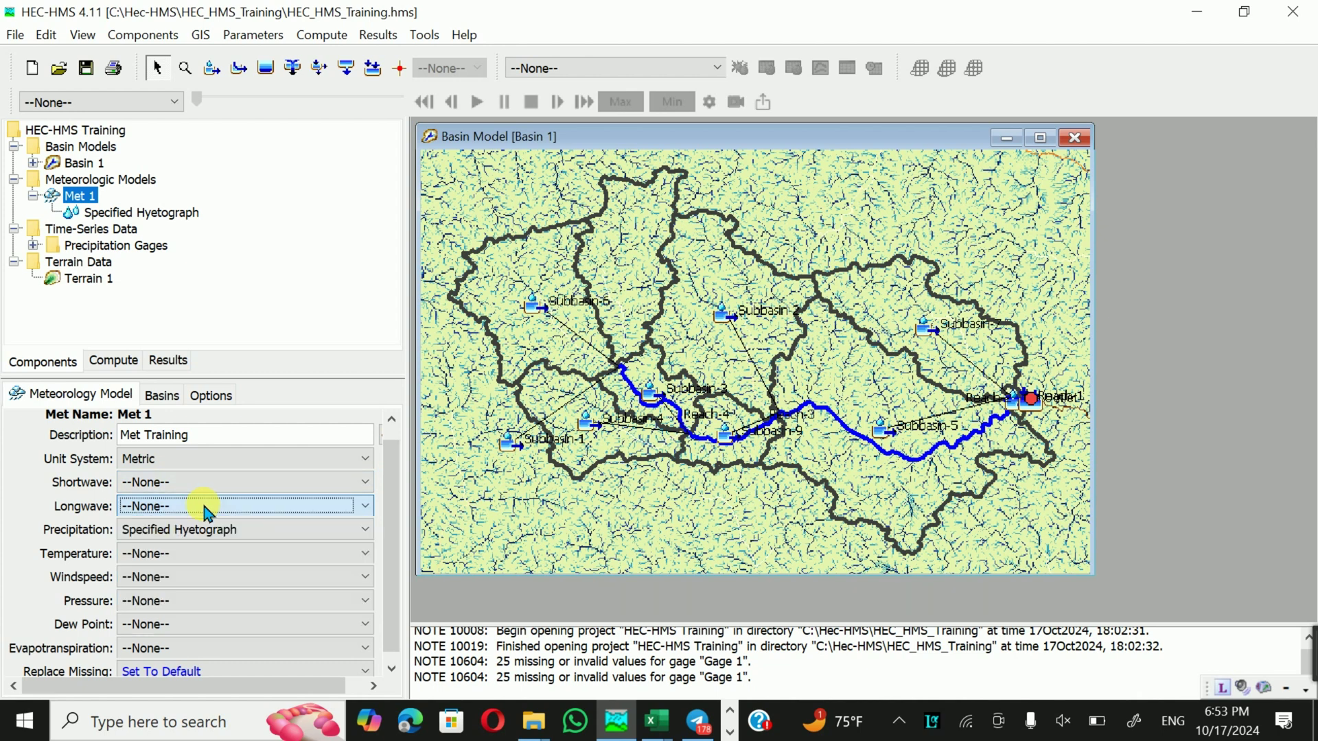
pyautogui.click(201, 460)
pyautogui.click(201, 460)
pyautogui.scroll(-1, 209, 618)
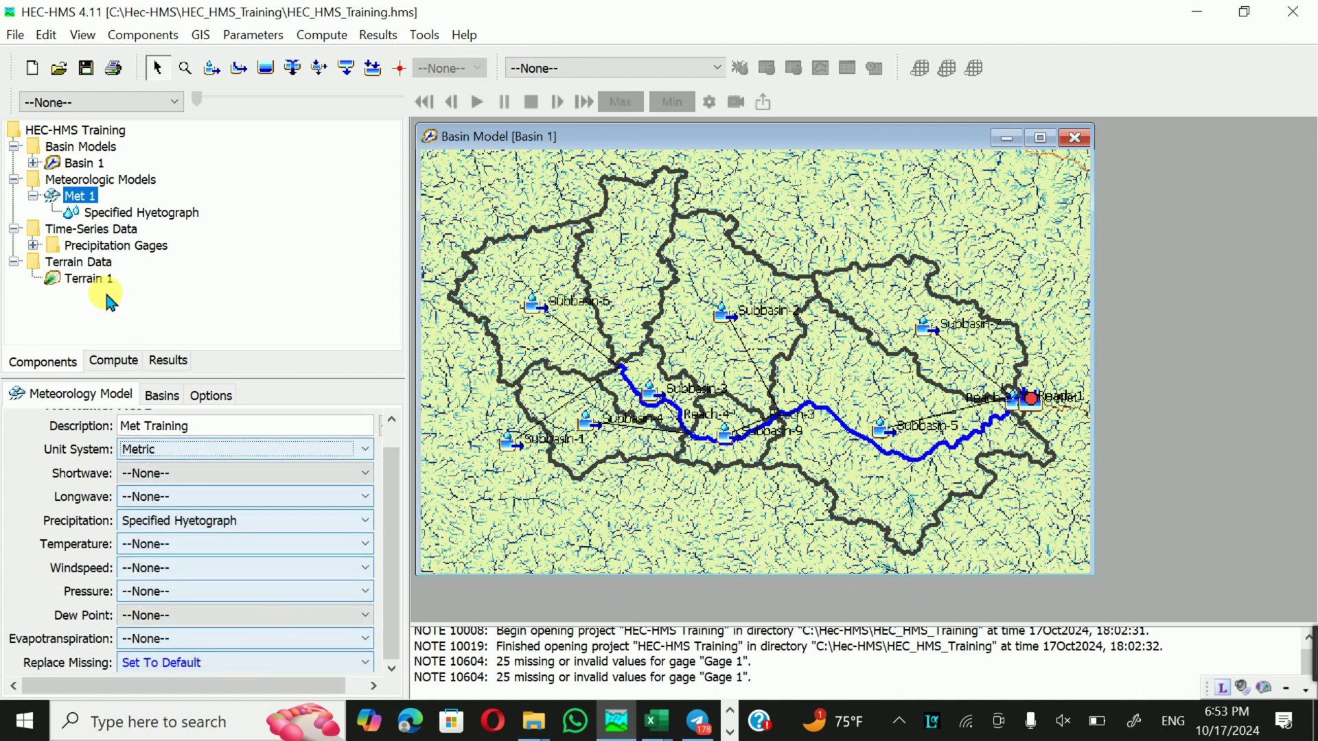
# - Set Include Subbasins to Yes for Basin 1 in meteorologic model Met 1
pyautogui.click(170, 401)
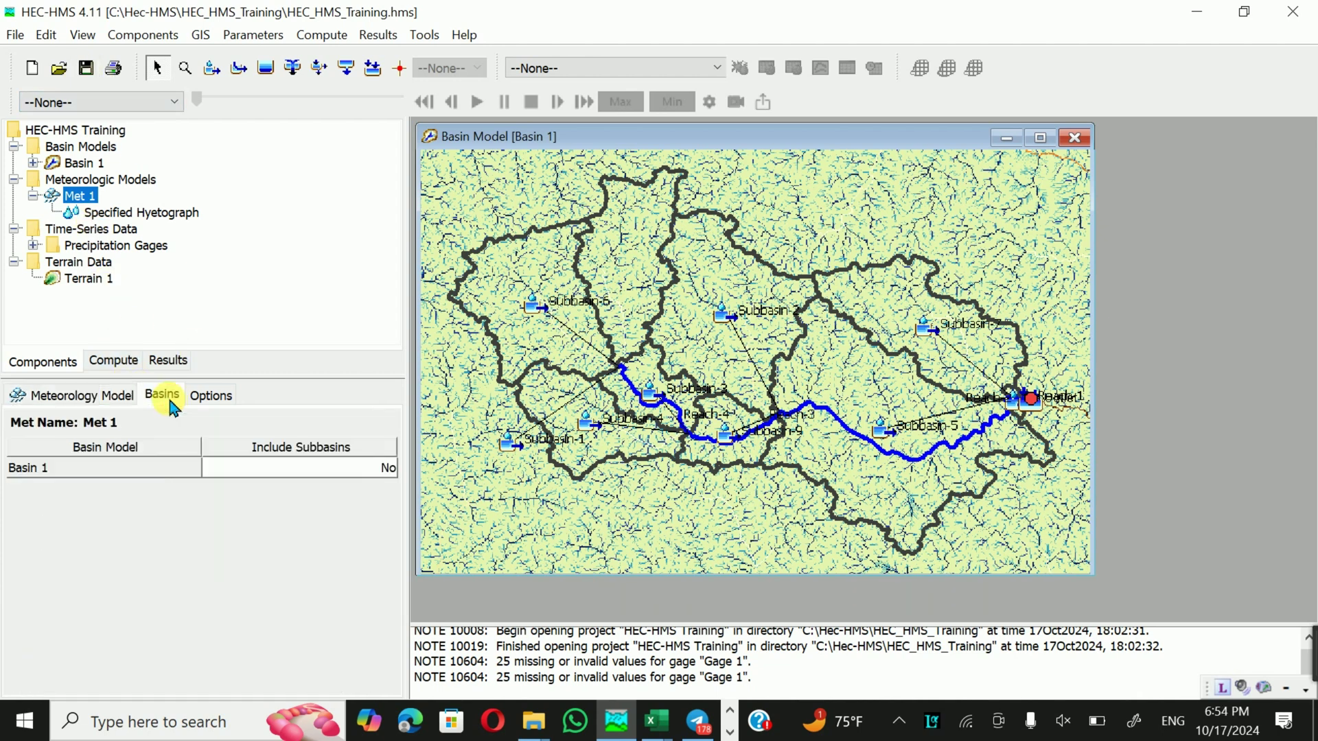
pyautogui.click(348, 474)
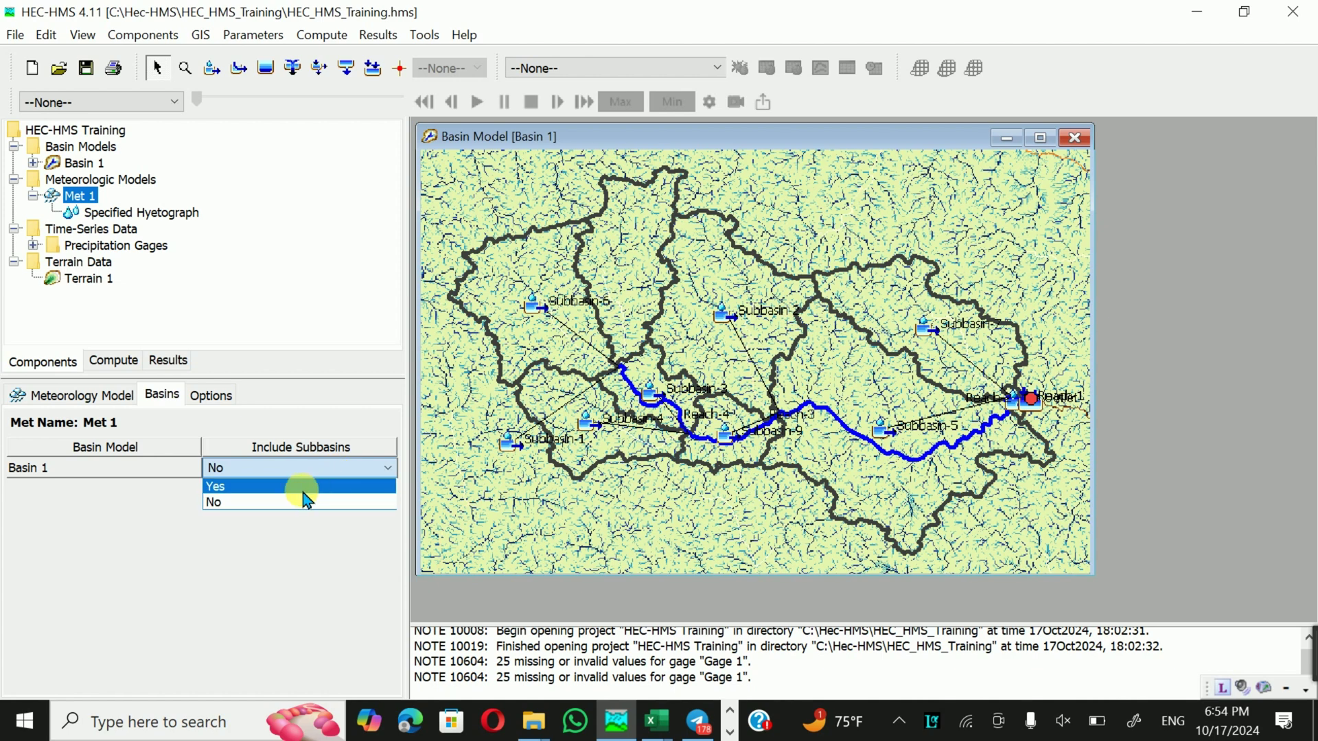
pyautogui.click(306, 487)
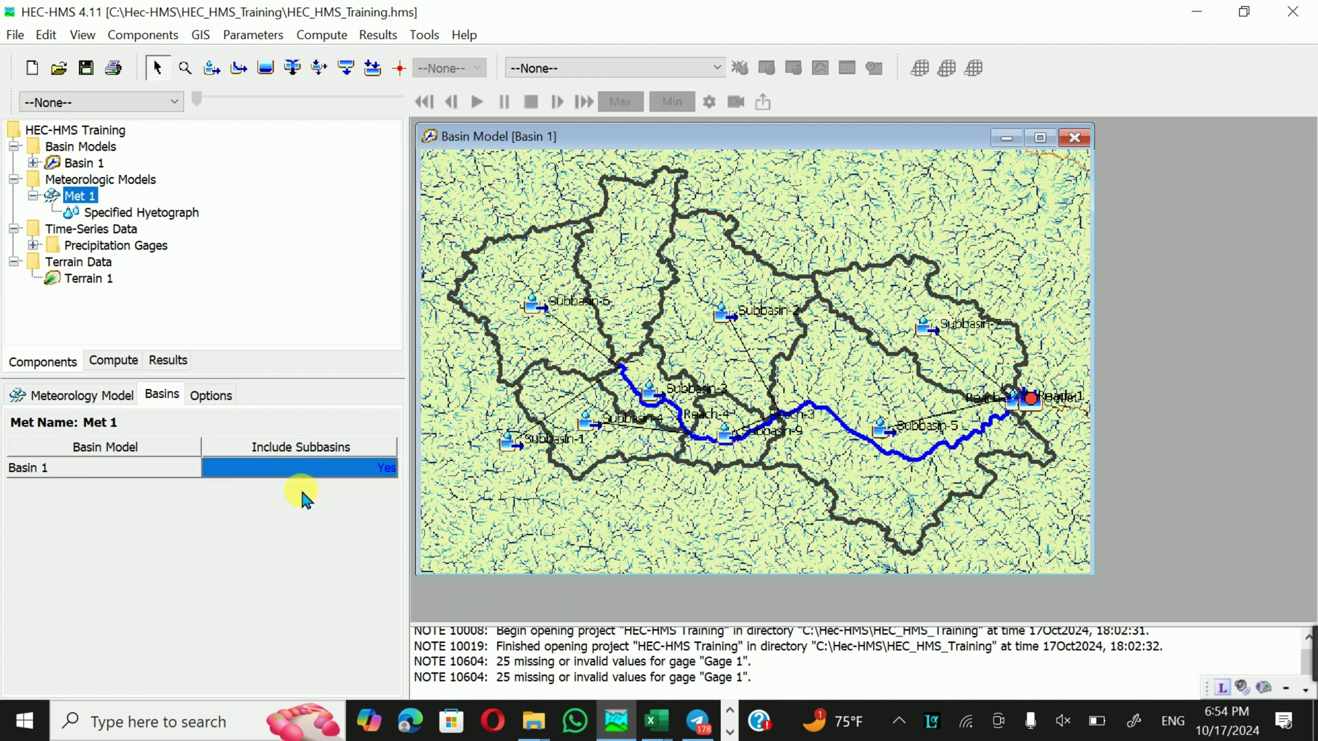
# - Examine the Total Override choices of meteorologic model Met 1
pyautogui.click(211, 395)
pyautogui.click(223, 450)
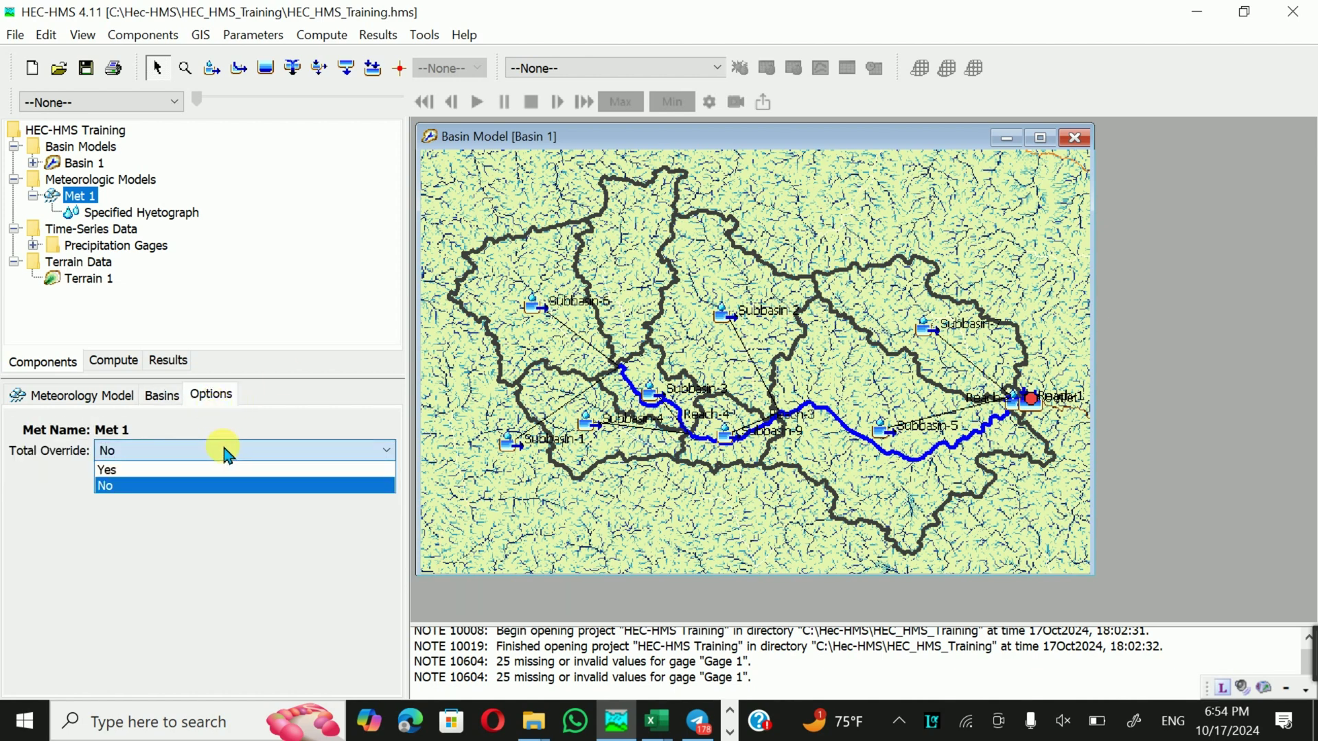
pyautogui.click(229, 451)
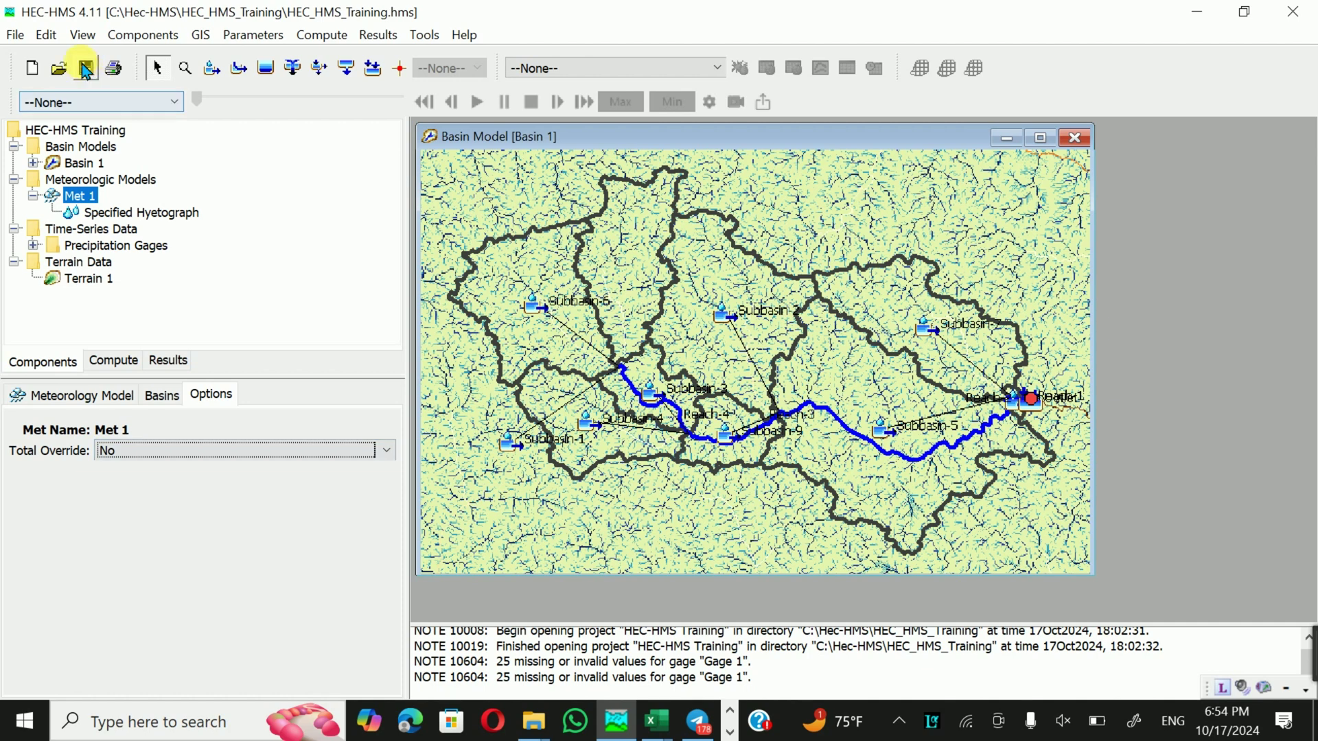
pyautogui.click(192, 384)
pyautogui.click(194, 452)
pyautogui.click(193, 450)
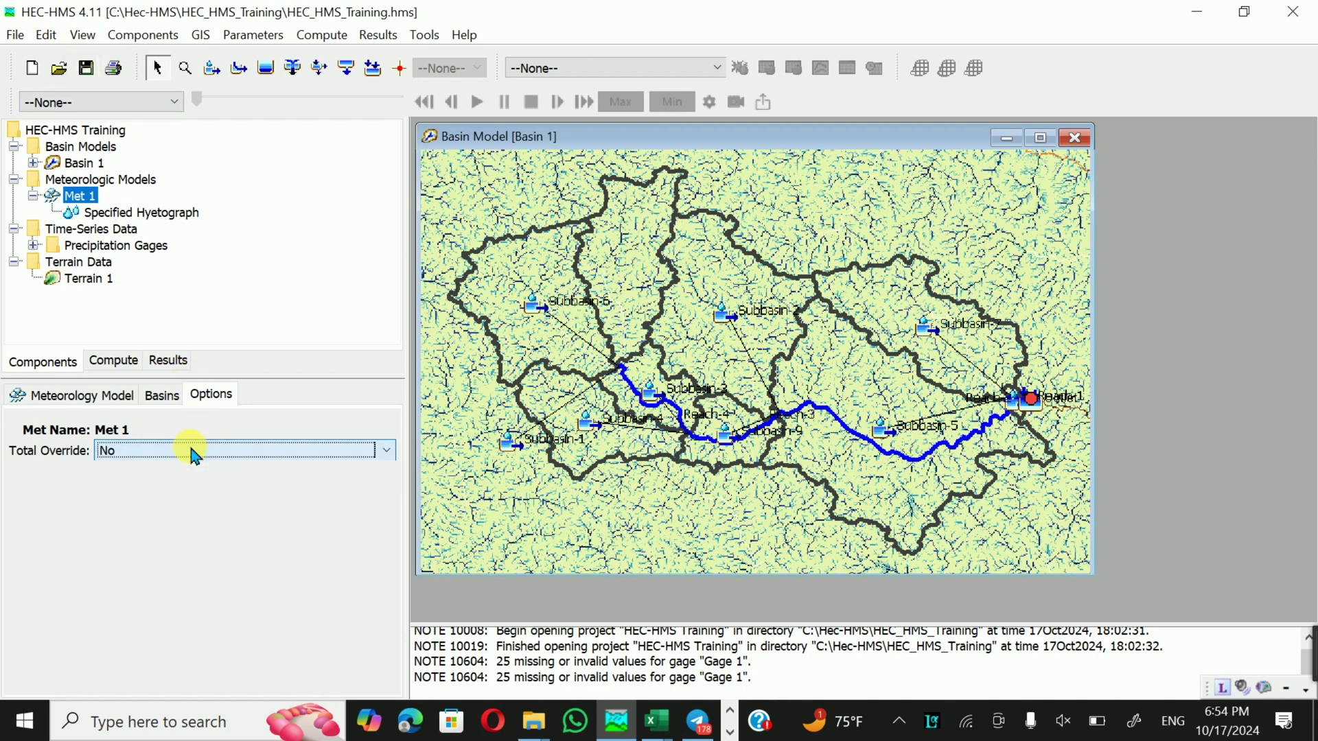
# - Assign Gage 1 to all nine subbasins, Subbasin-1 through Subbasin-9, in the specified hyetograph of Met 1
pyautogui.click(115, 215)
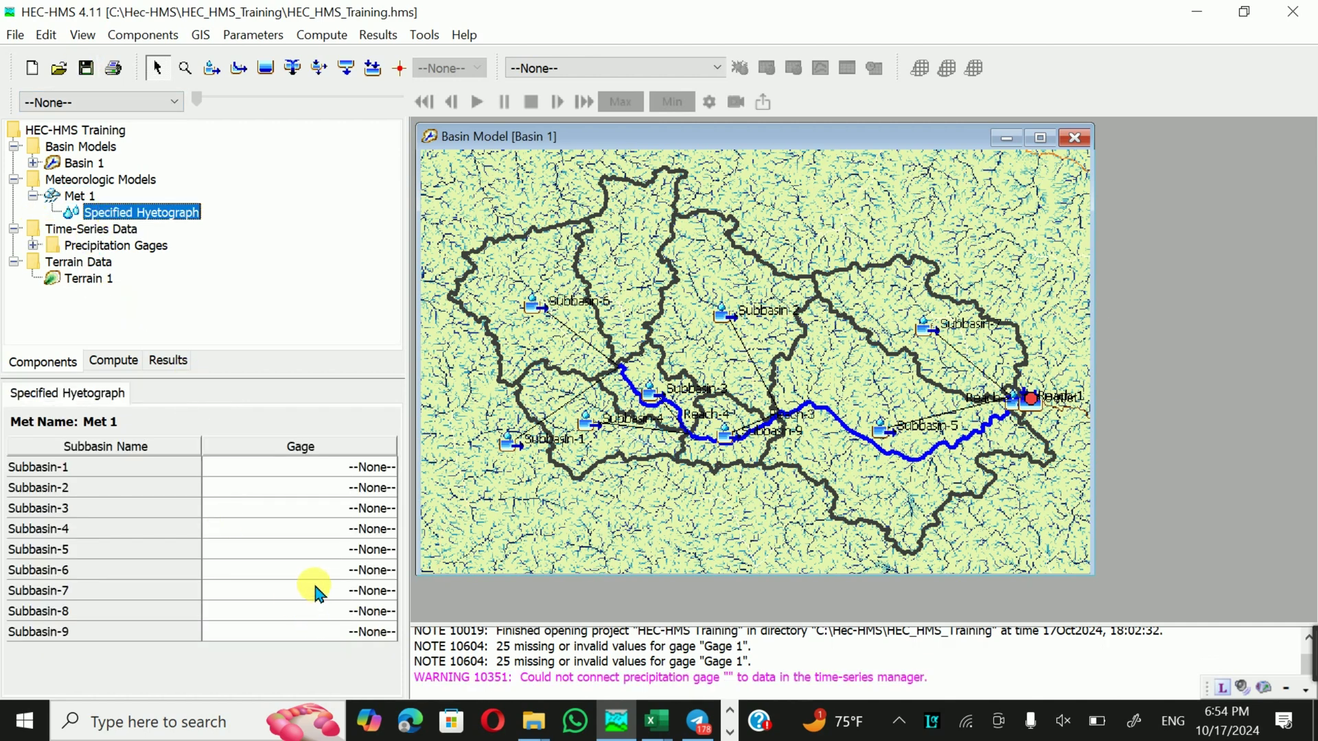
pyautogui.click(335, 468)
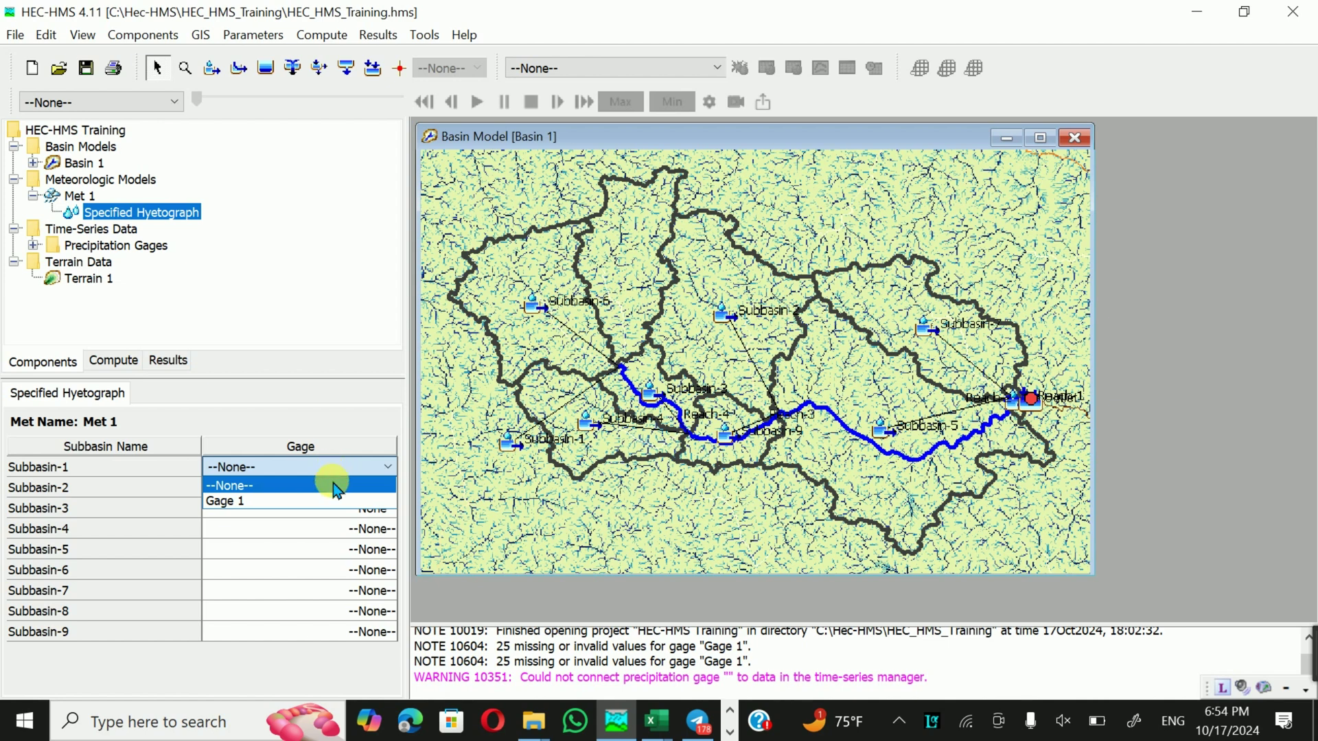
pyautogui.click(330, 508)
pyautogui.click(340, 488)
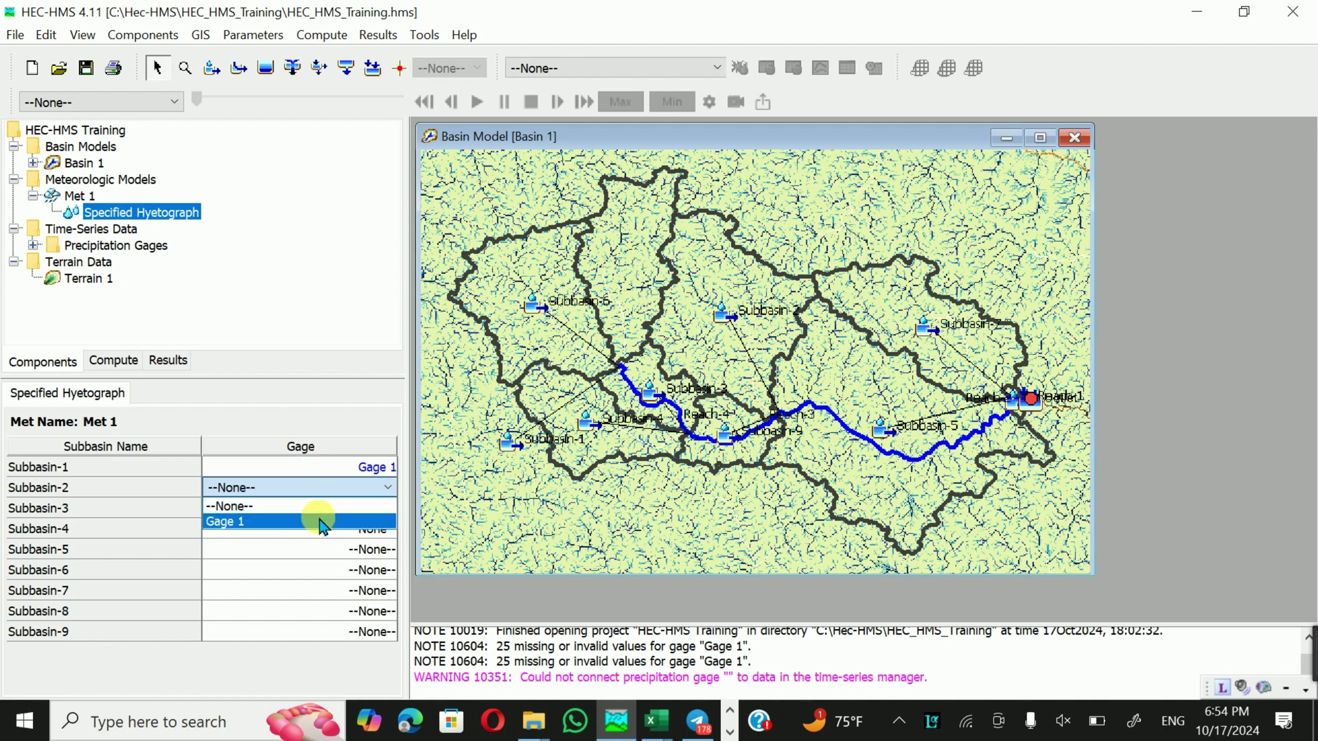
pyautogui.click(322, 522)
pyautogui.click(331, 511)
pyautogui.click(316, 542)
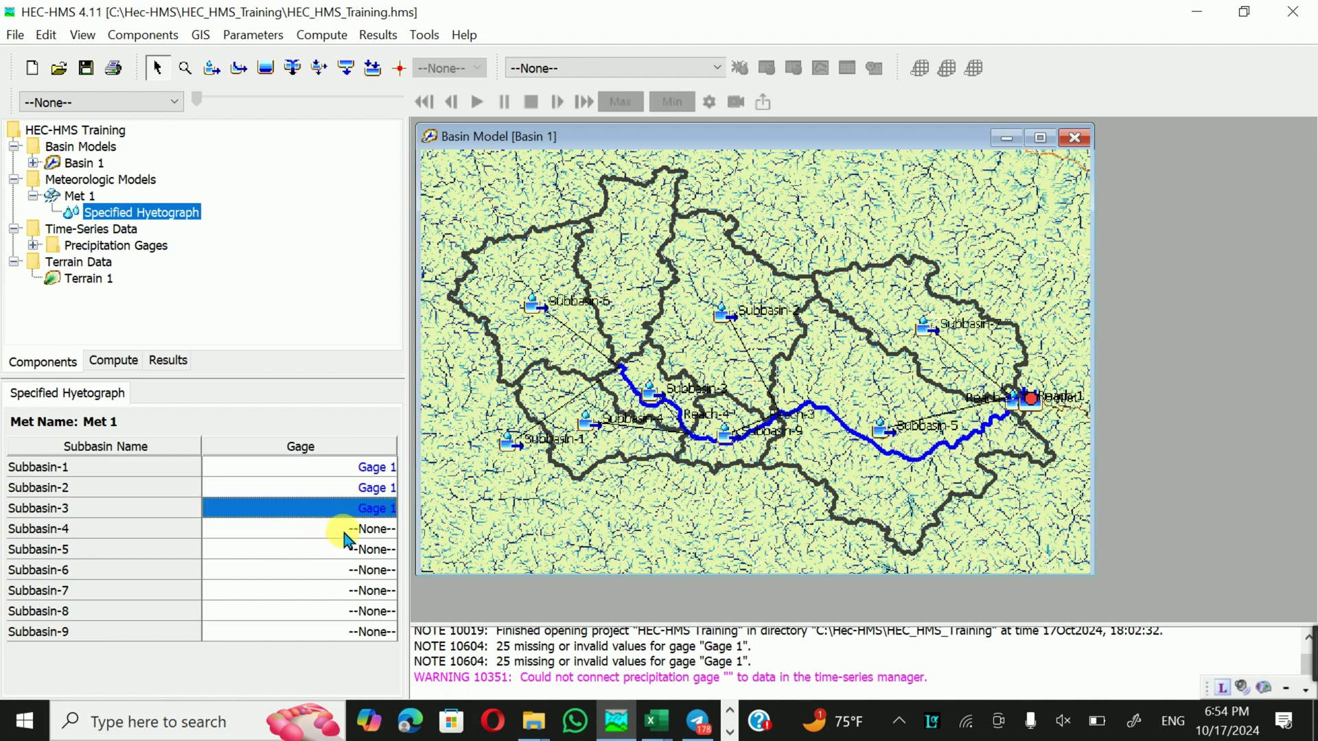
pyautogui.click(343, 532)
pyautogui.click(310, 562)
pyautogui.click(326, 549)
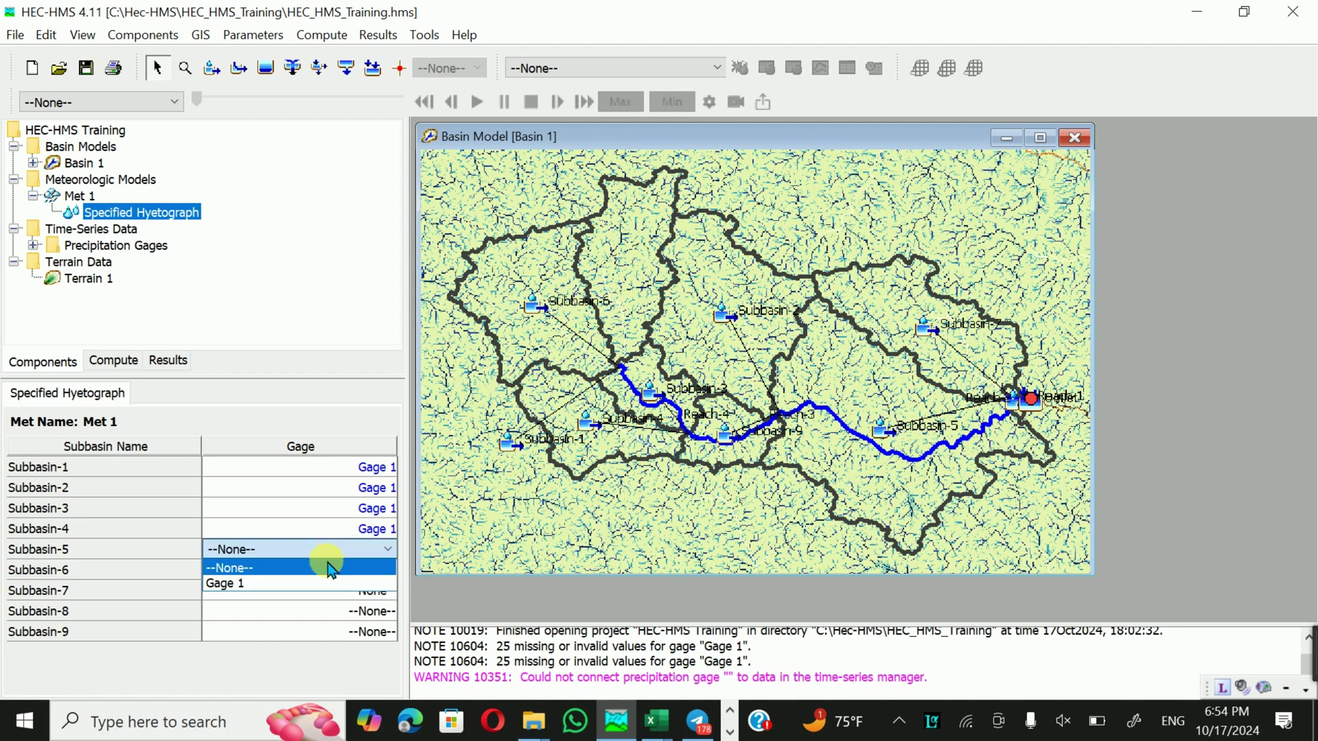
pyautogui.click(325, 584)
pyautogui.click(342, 570)
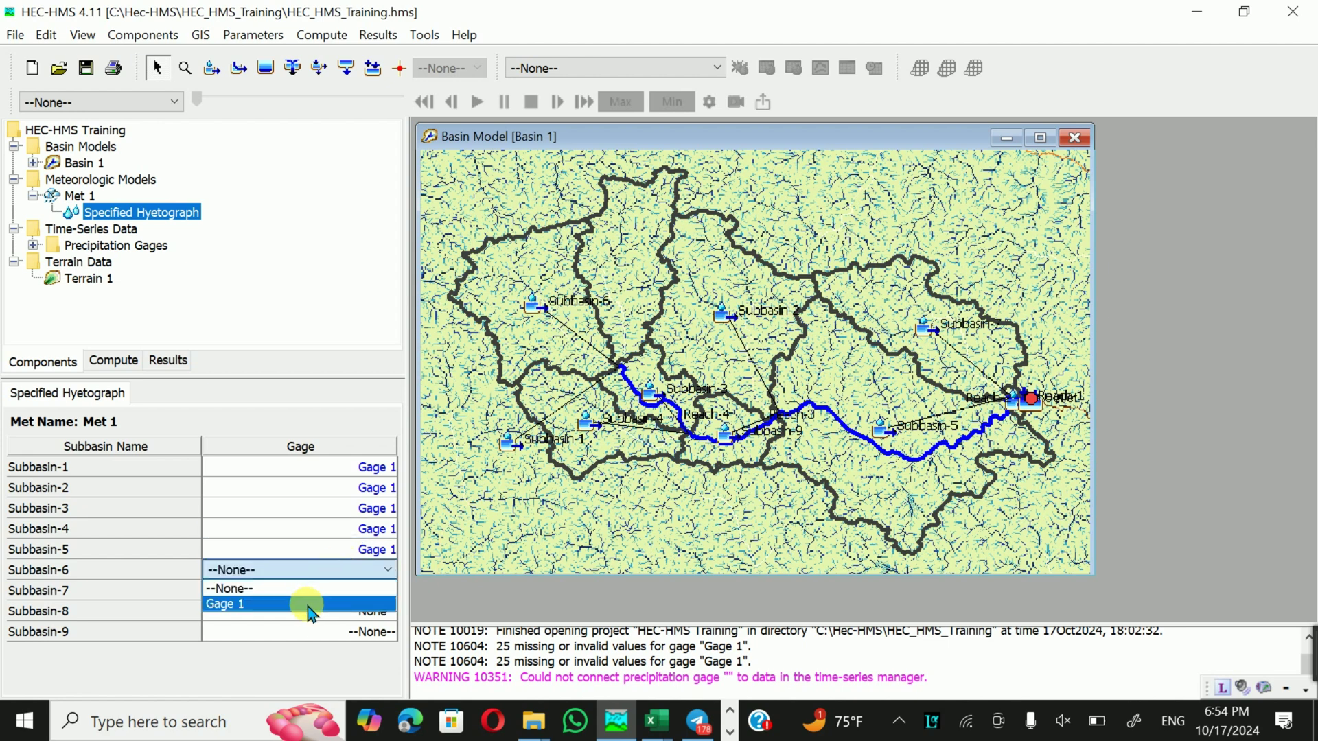
pyautogui.click(313, 607)
pyautogui.click(330, 595)
pyautogui.click(295, 623)
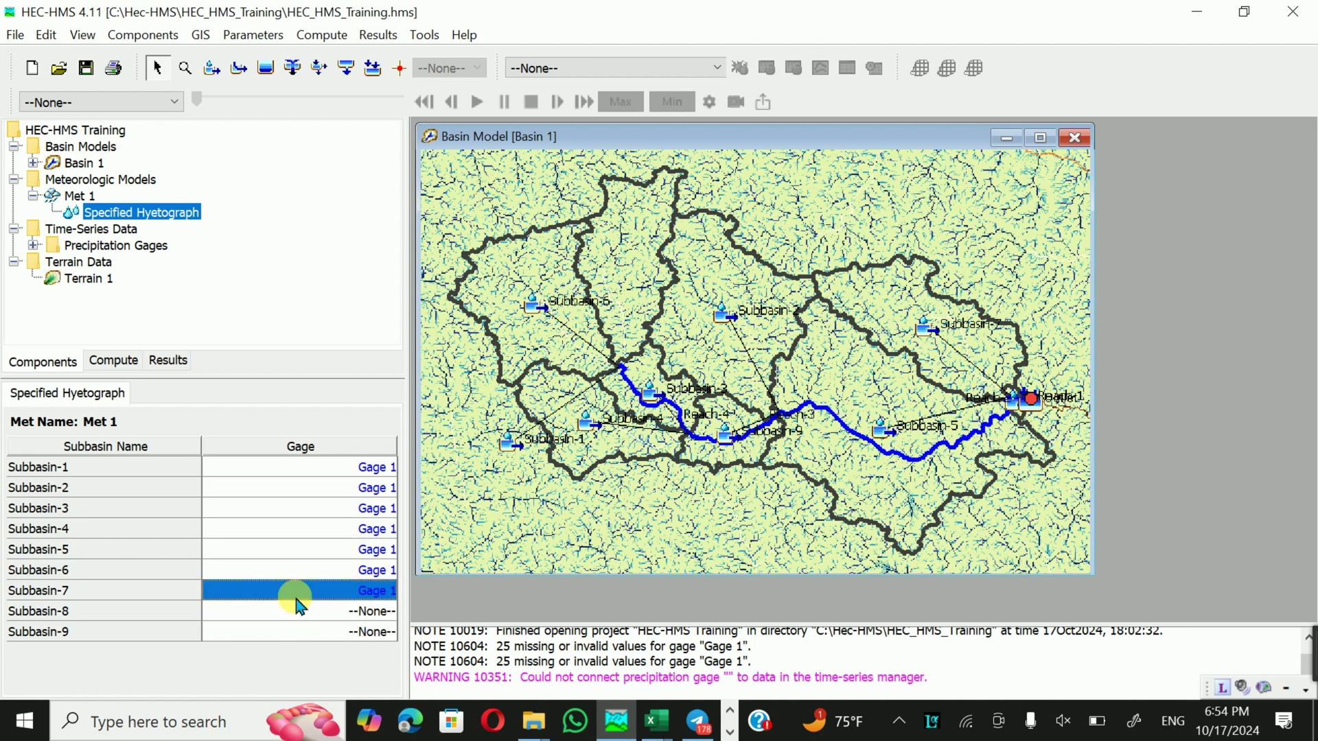
pyautogui.click(320, 614)
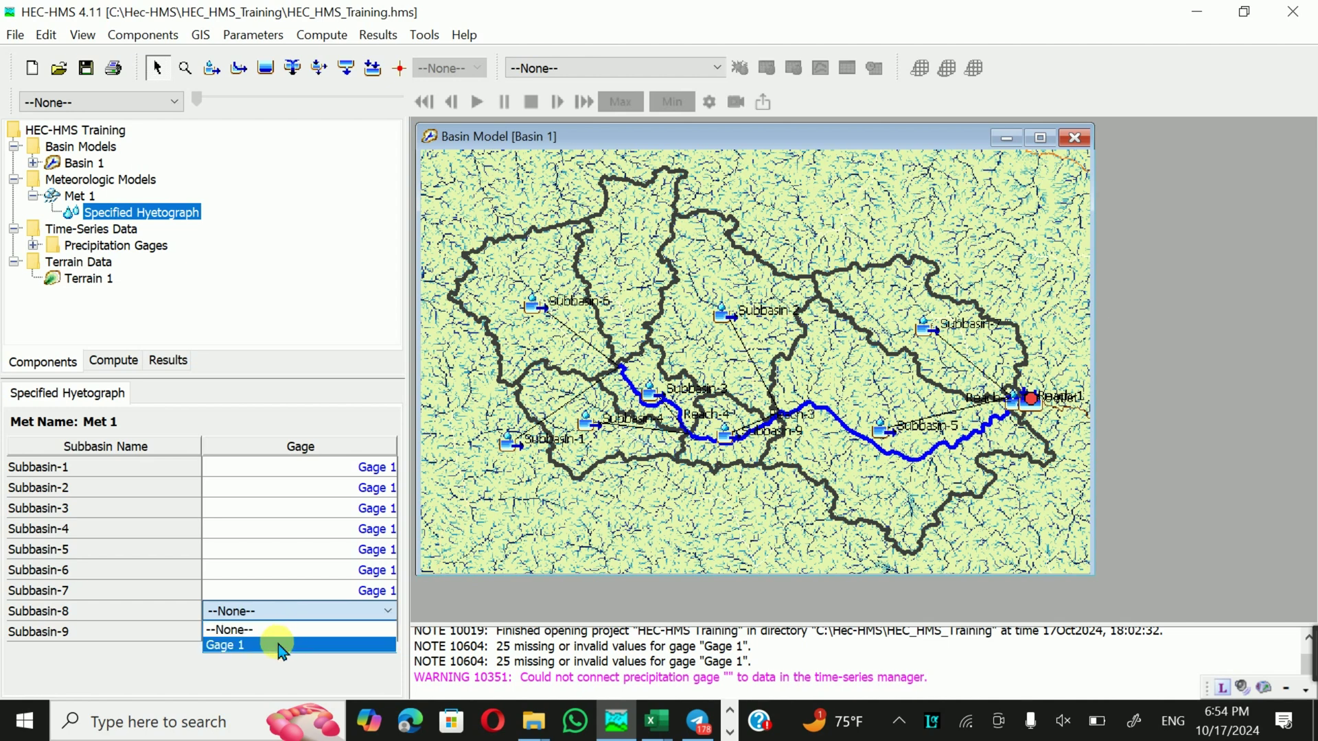
pyautogui.click(288, 643)
pyautogui.click(330, 629)
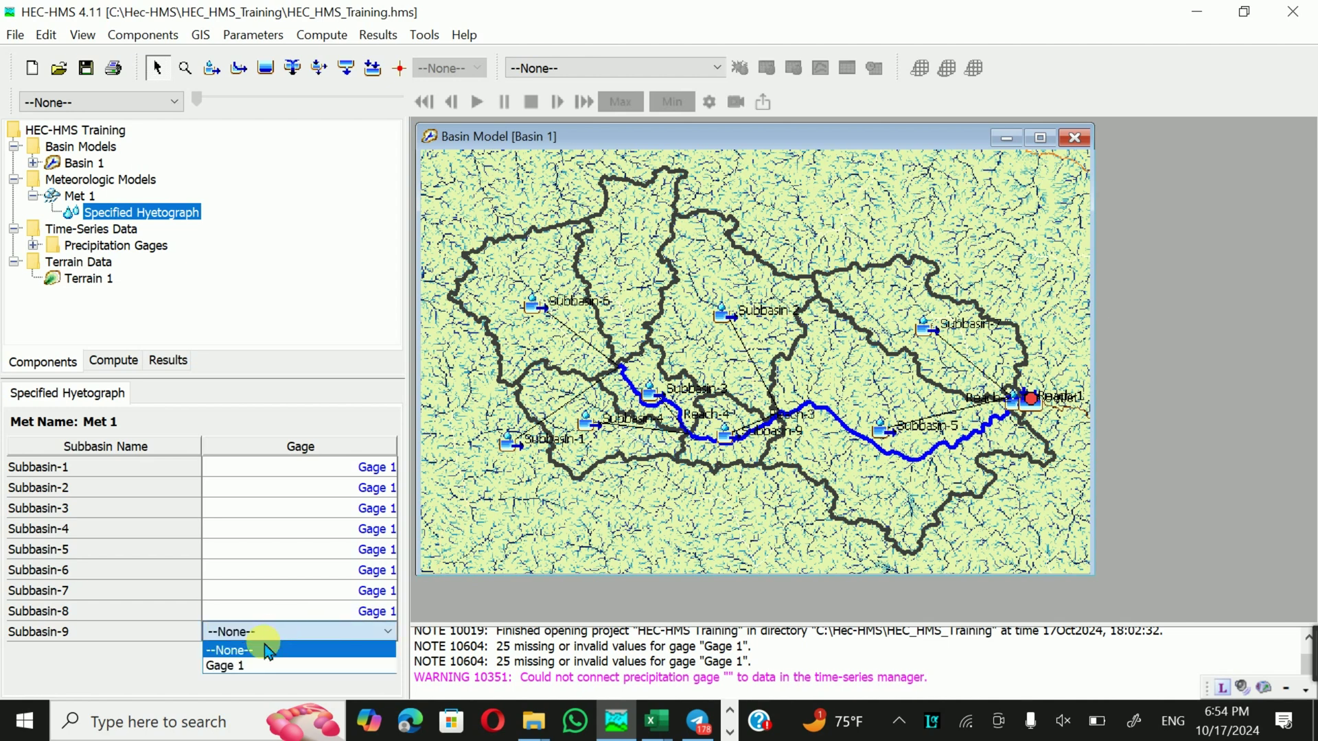
pyautogui.click(261, 669)
# - Create a new control specifications component named Control 1
pyautogui.click(96, 230)
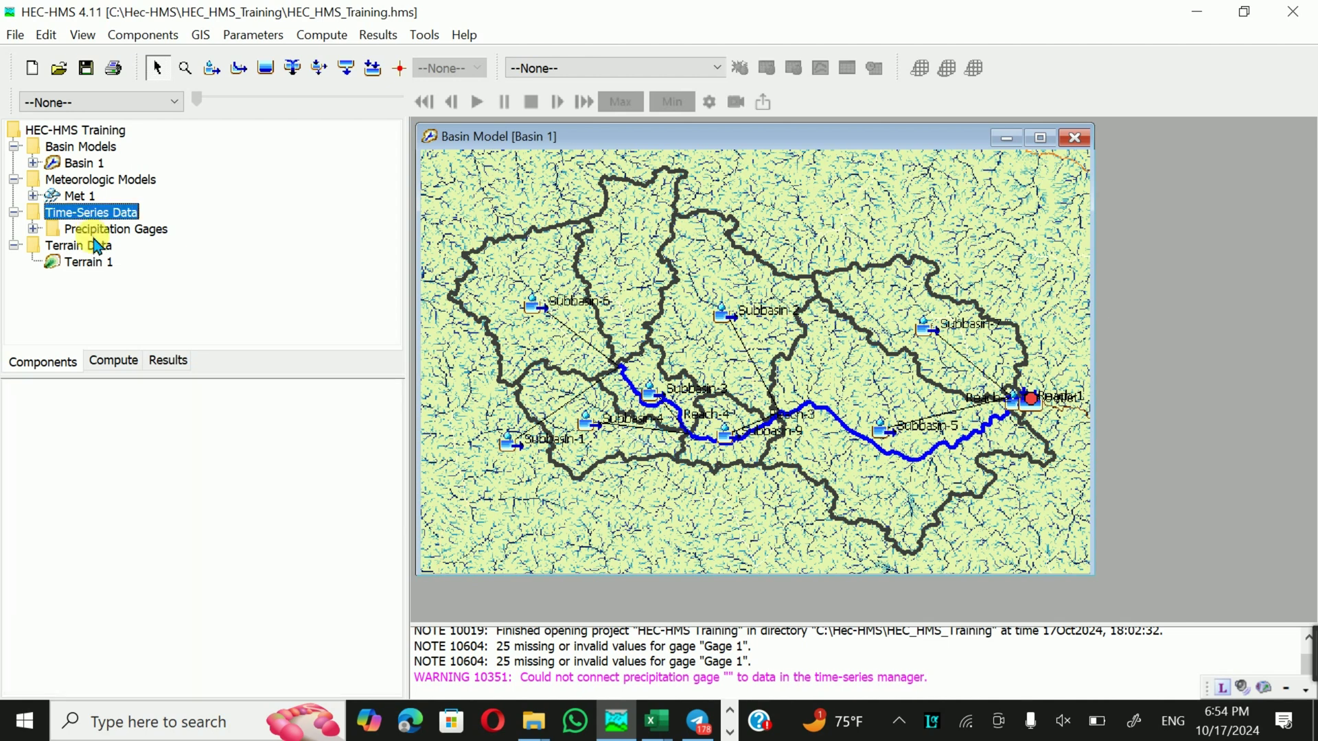
pyautogui.click(100, 232)
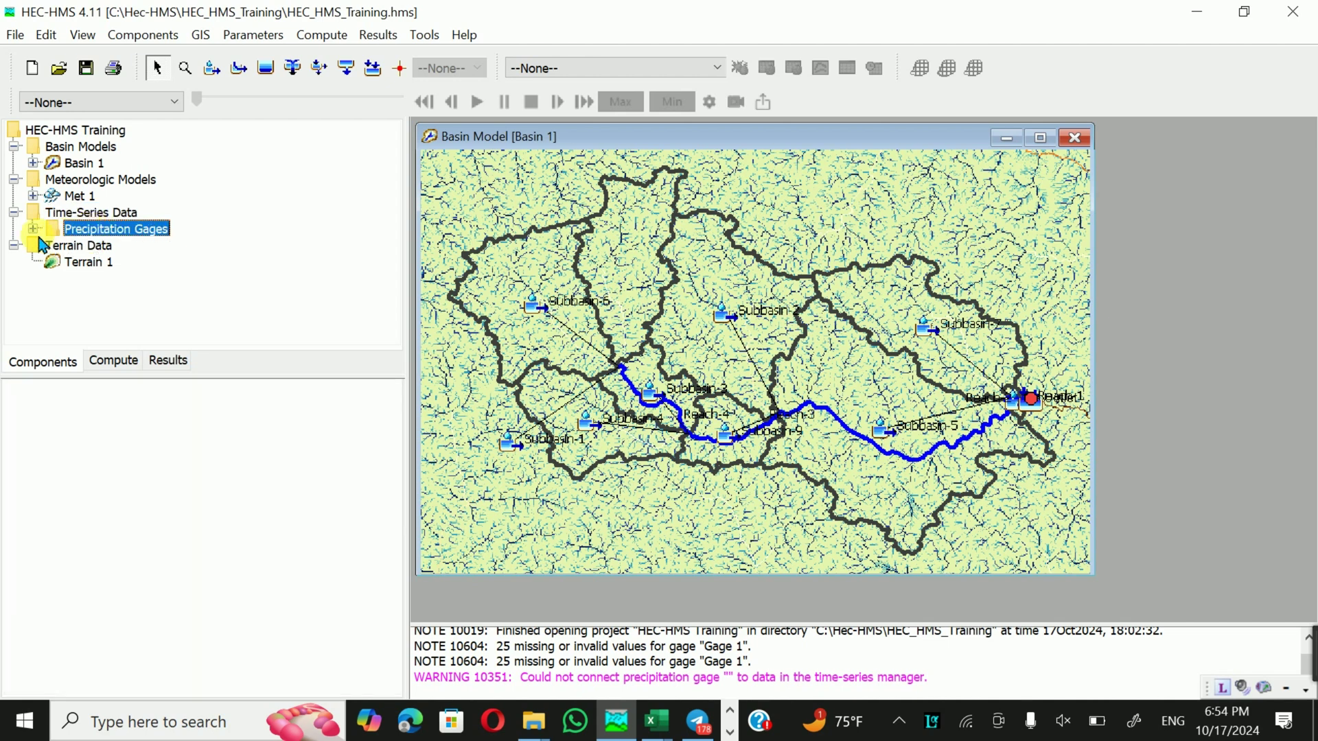
pyautogui.click(141, 34)
pyautogui.click(184, 151)
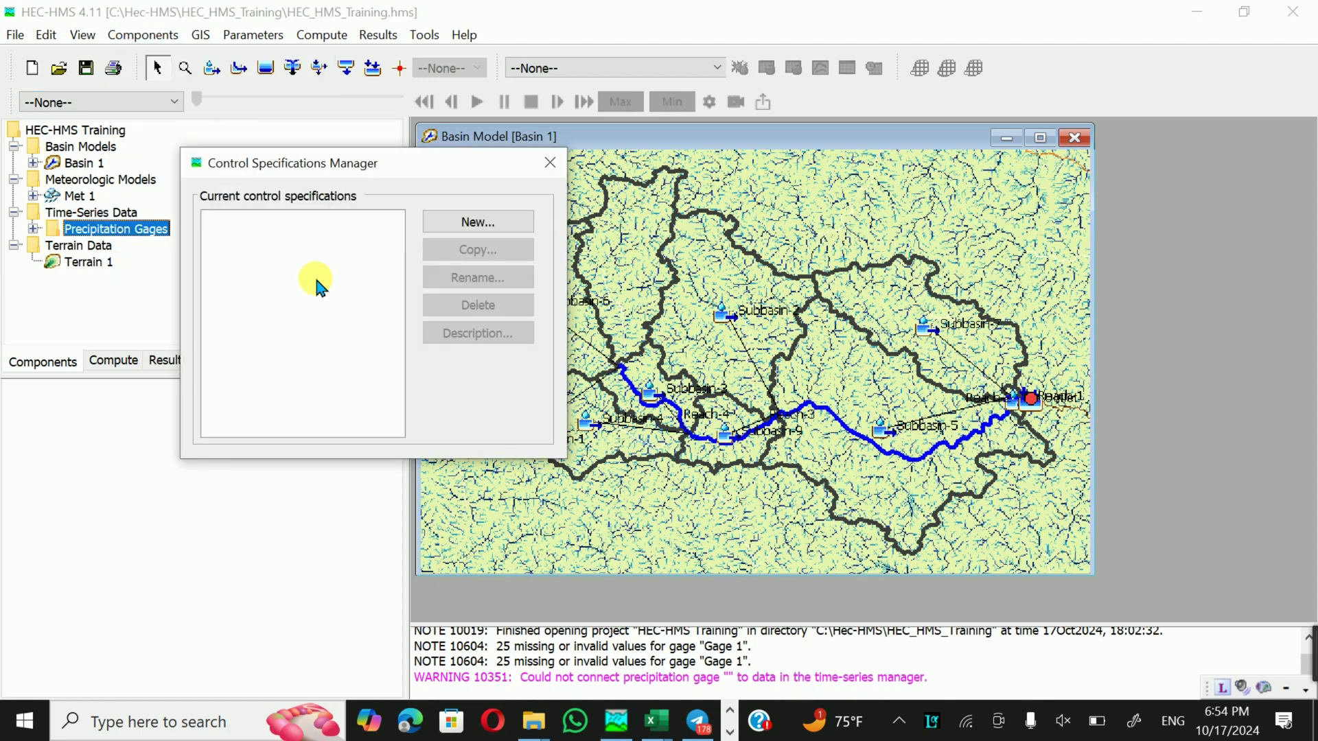
pyautogui.click(456, 219)
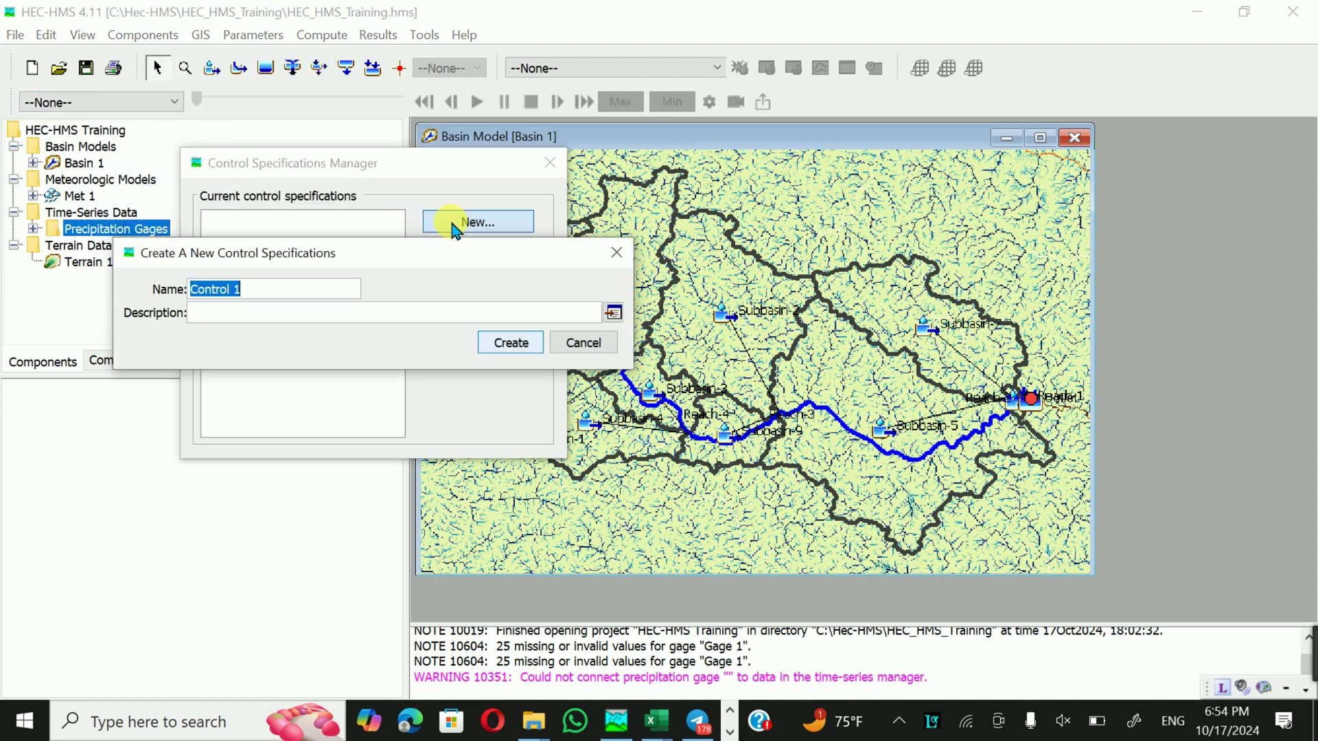
pyautogui.click(510, 343)
pyautogui.click(545, 163)
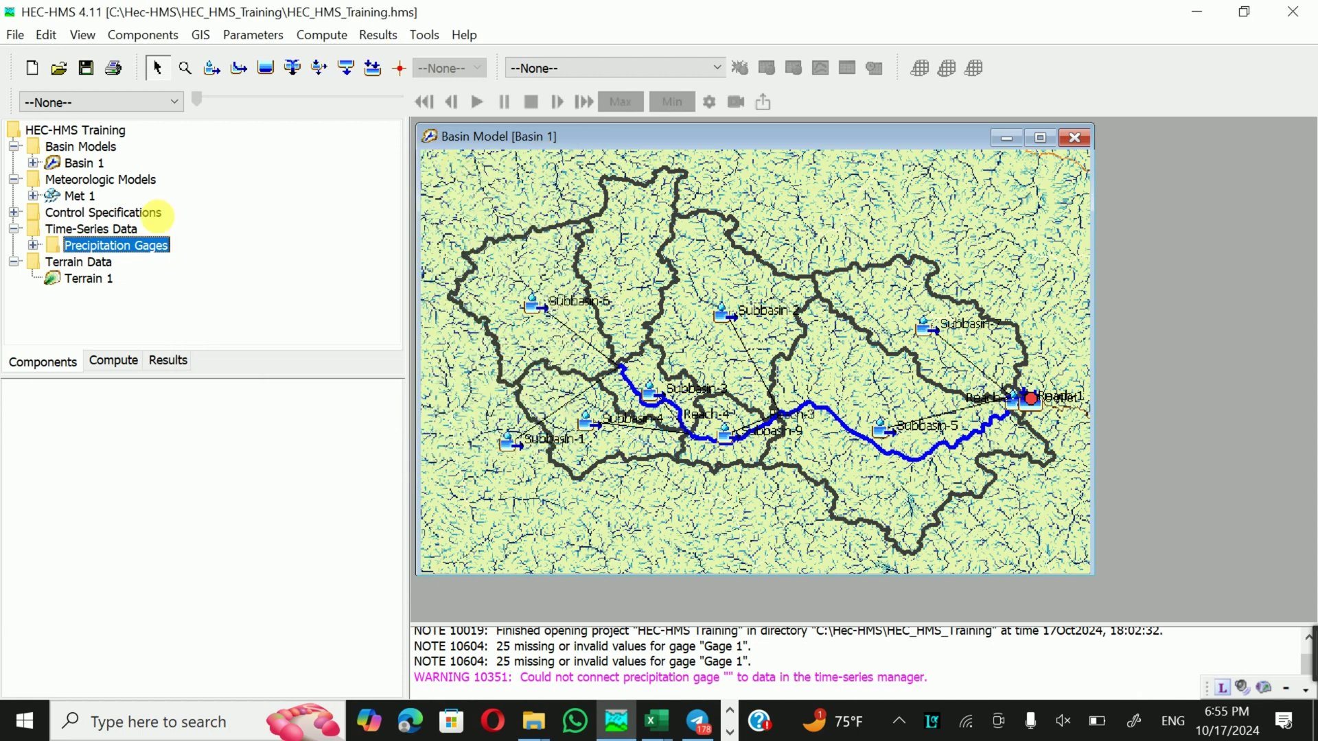
# - Set Control 1 to start 31Jul2003 at 01:00 and end 01Aug2003 at 00:00, with a 15-minute time interval
pyautogui.click(14, 213)
pyautogui.click(71, 230)
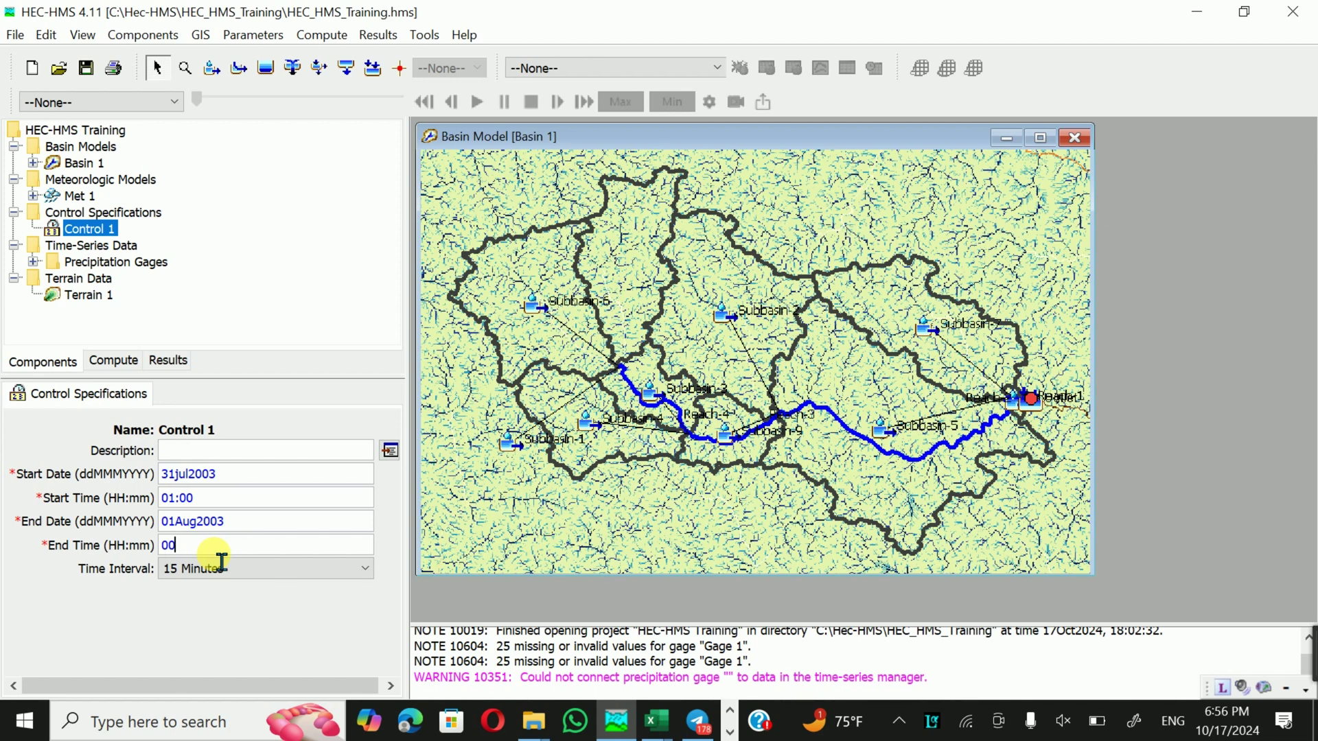
pyautogui.click(212, 569)
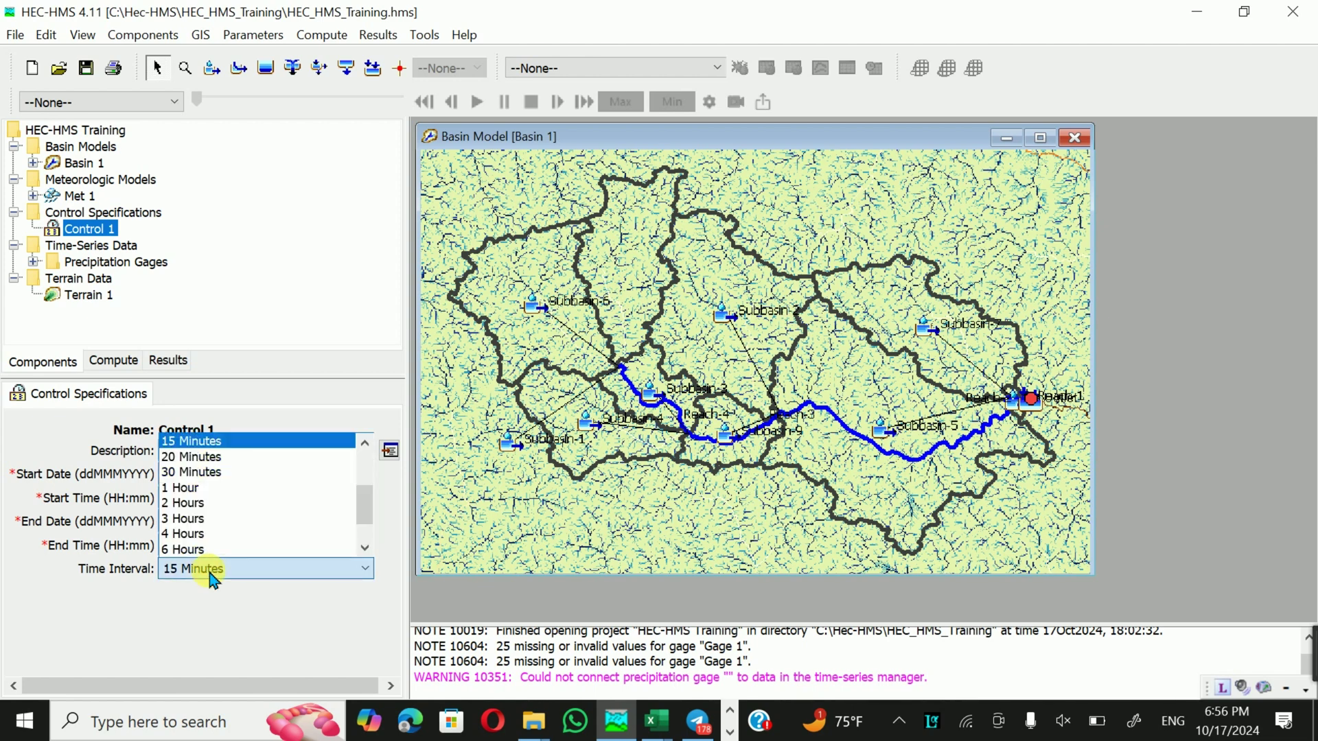
pyautogui.click(211, 575)
pyautogui.click(44, 360)
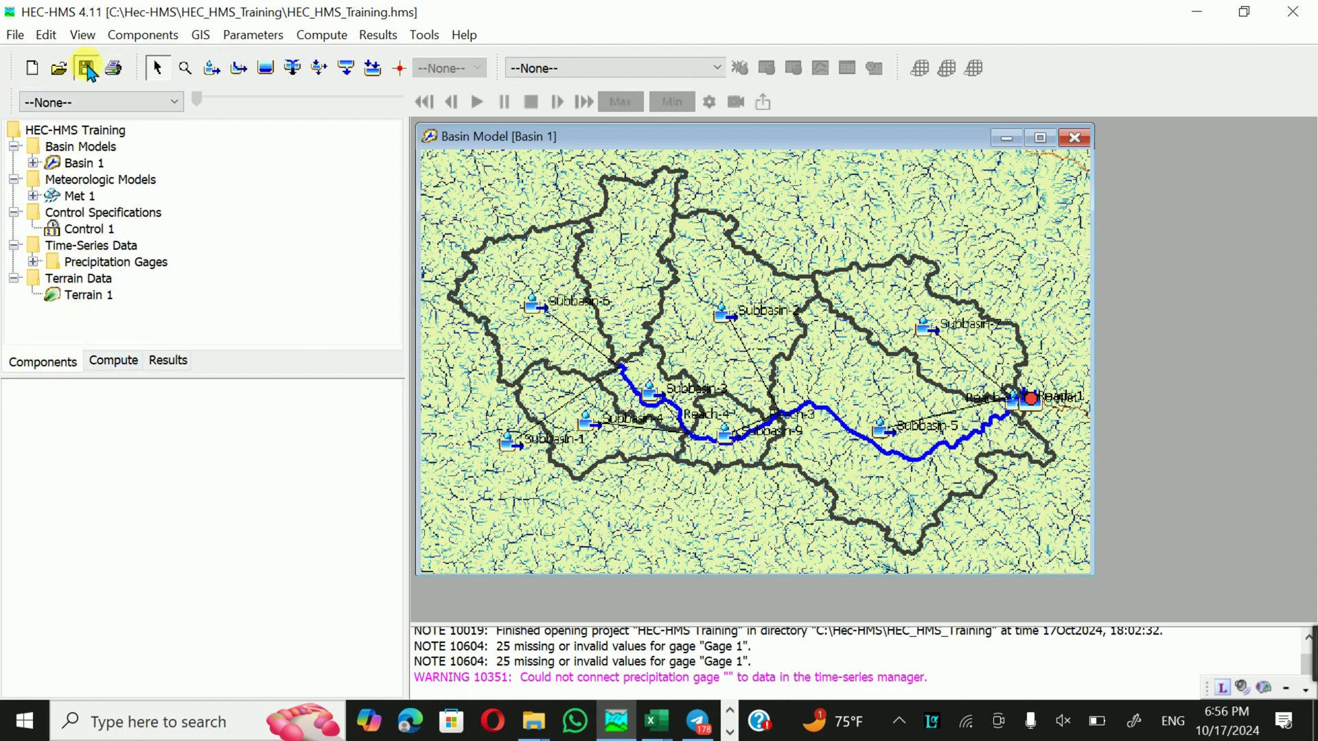
# - Create the simulation run Run 1 using Basin 1, Met 1 and Control 1
pyautogui.click(79, 195)
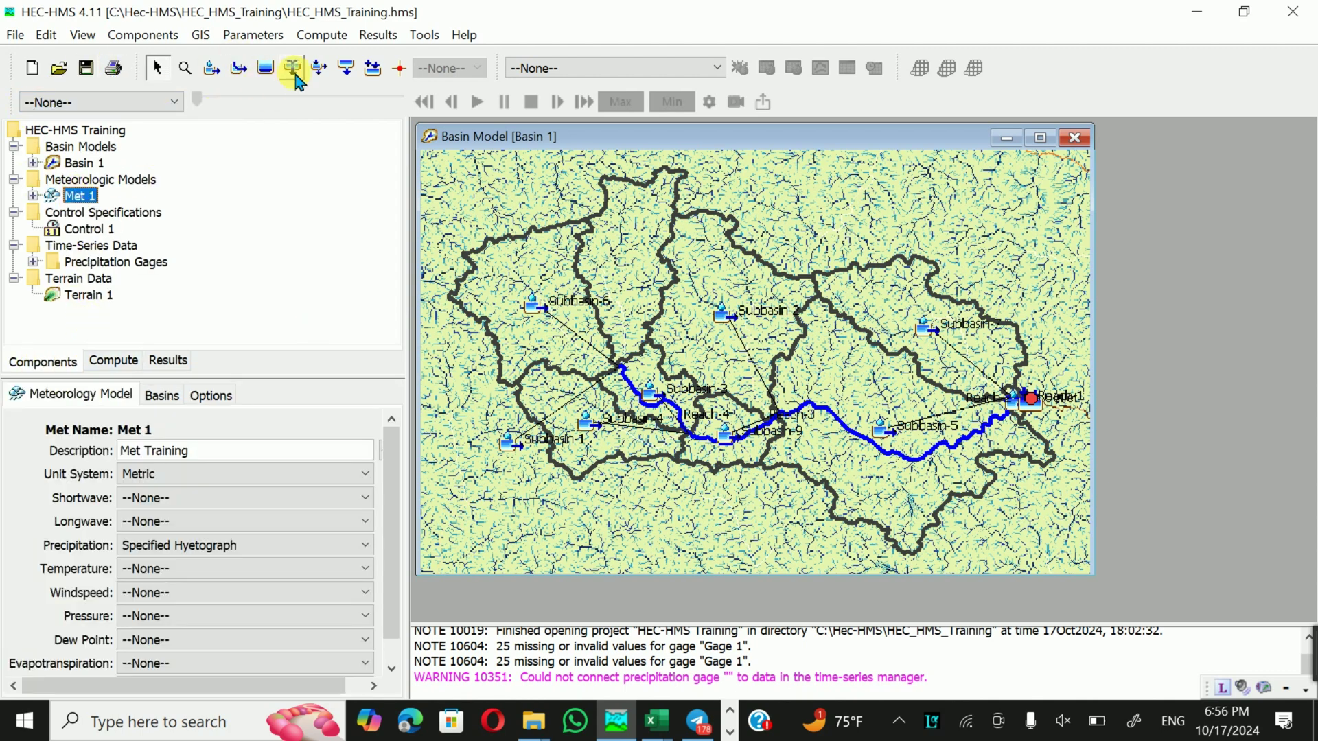
pyautogui.click(325, 41)
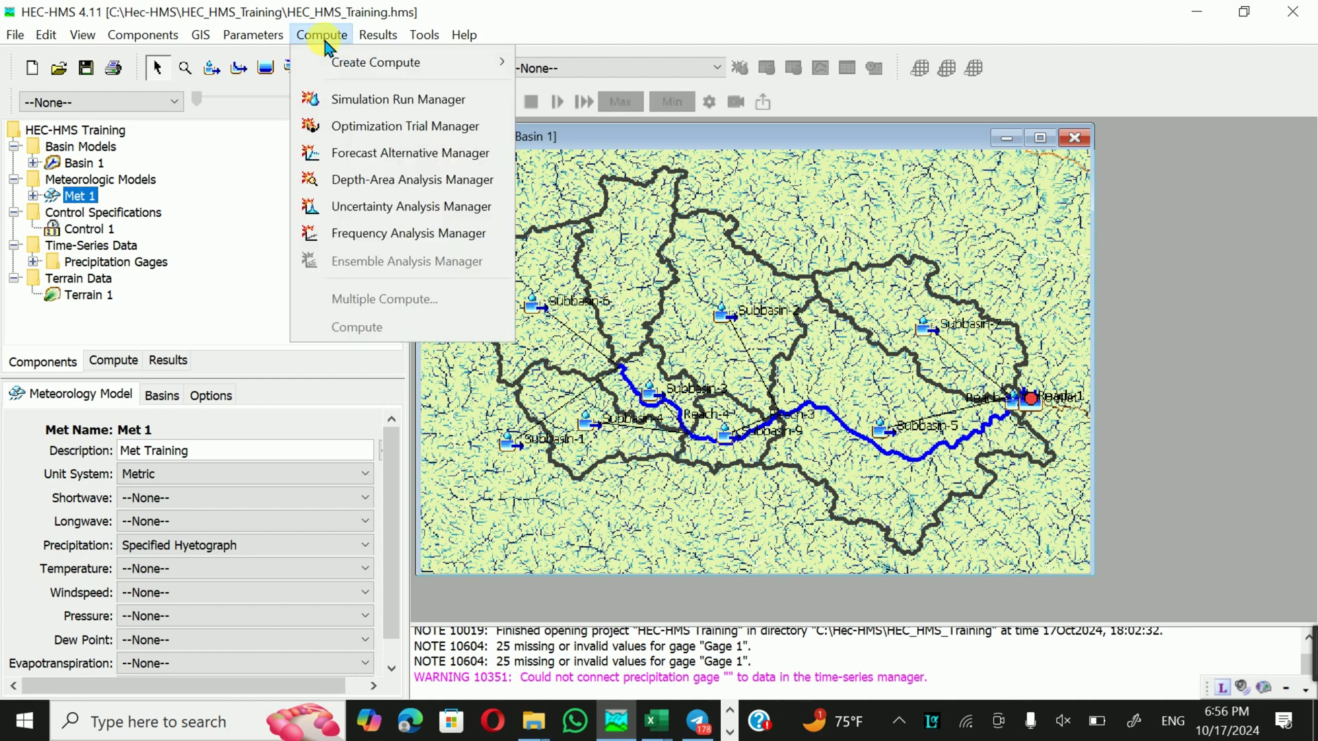
pyautogui.moveTo(447, 65)
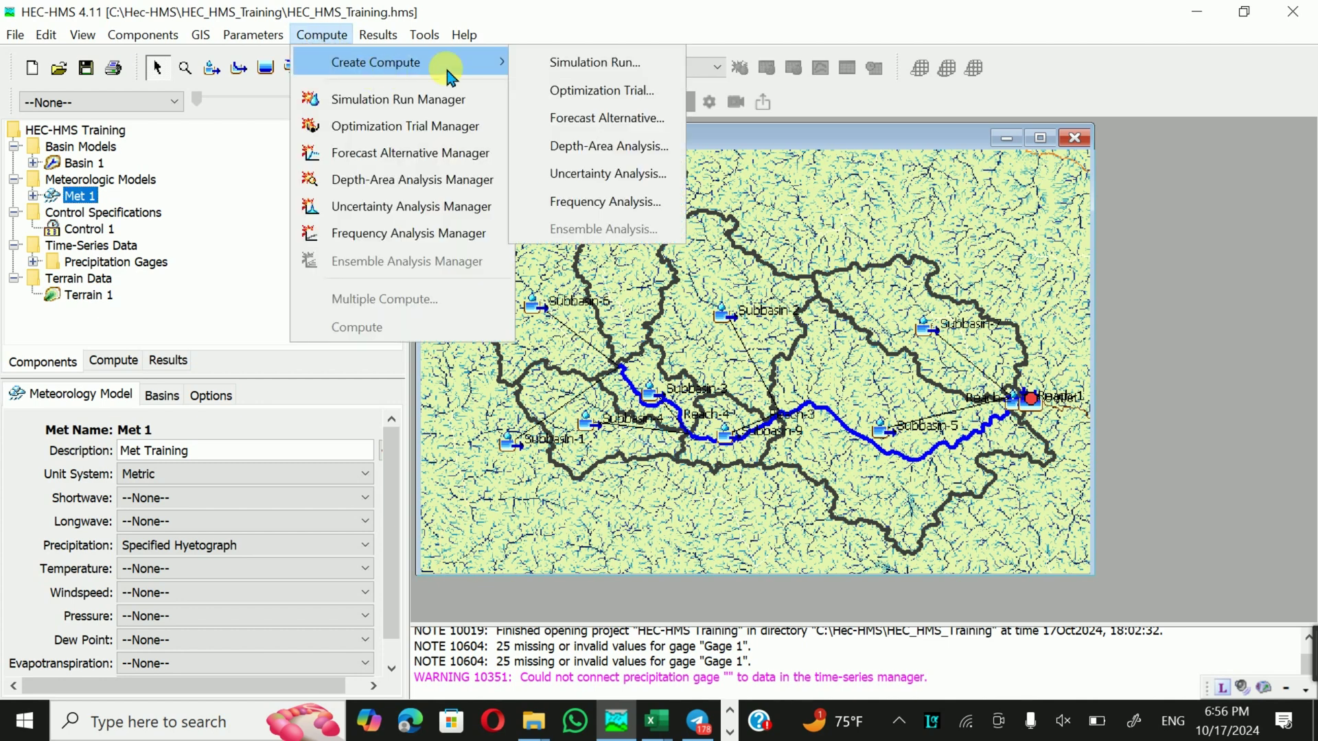
pyautogui.click(570, 65)
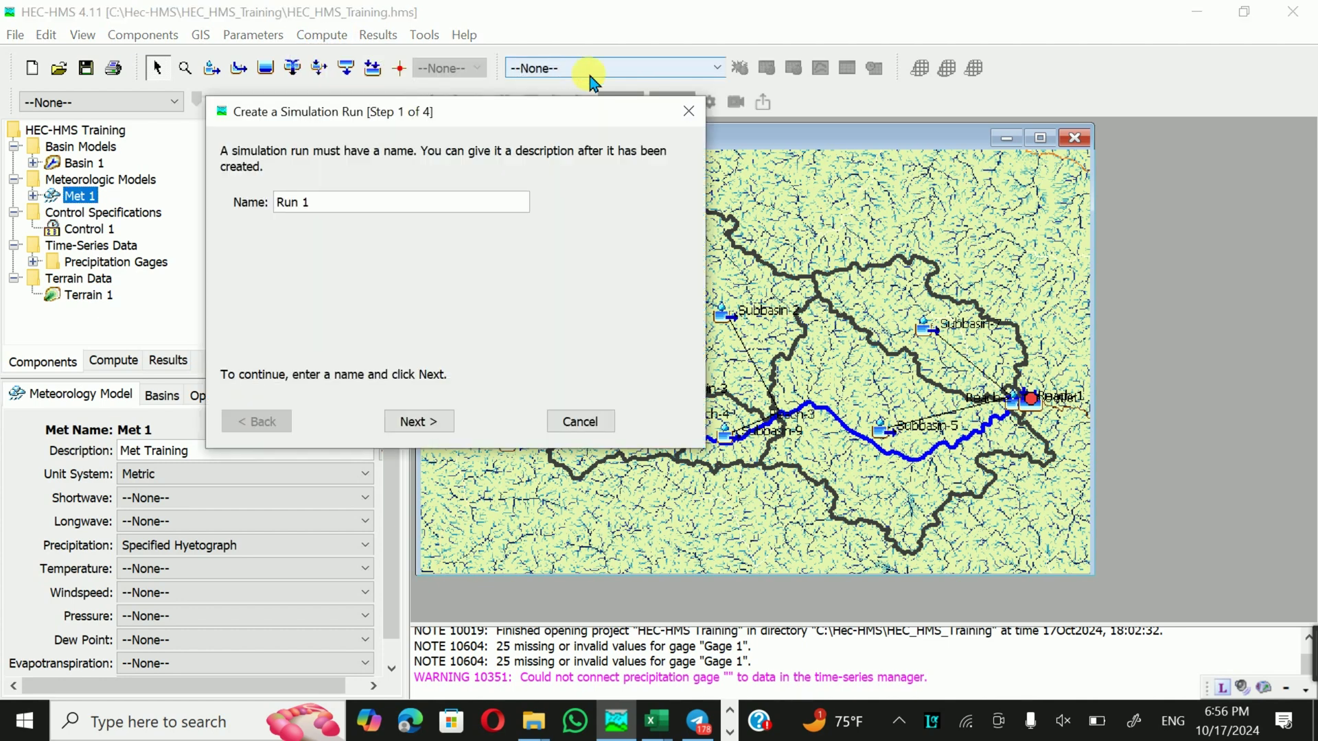
pyautogui.click(414, 422)
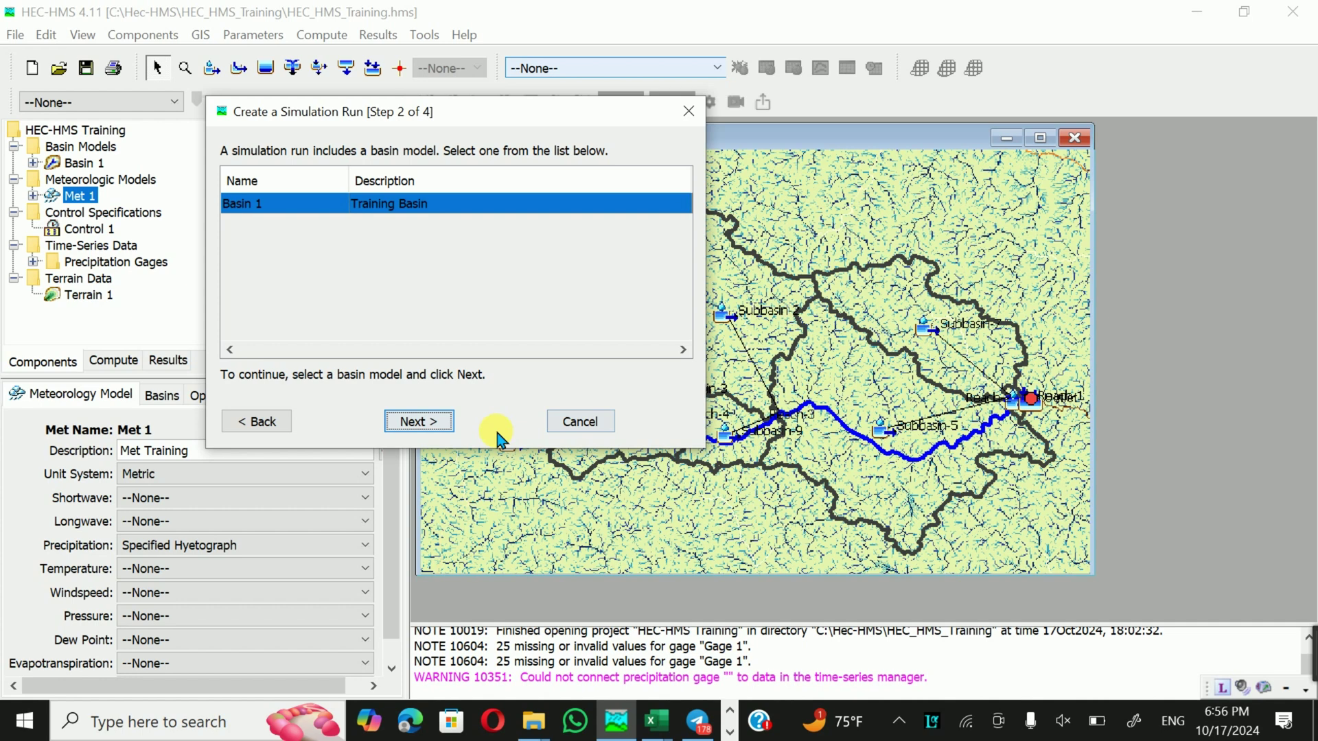
pyautogui.click(422, 422)
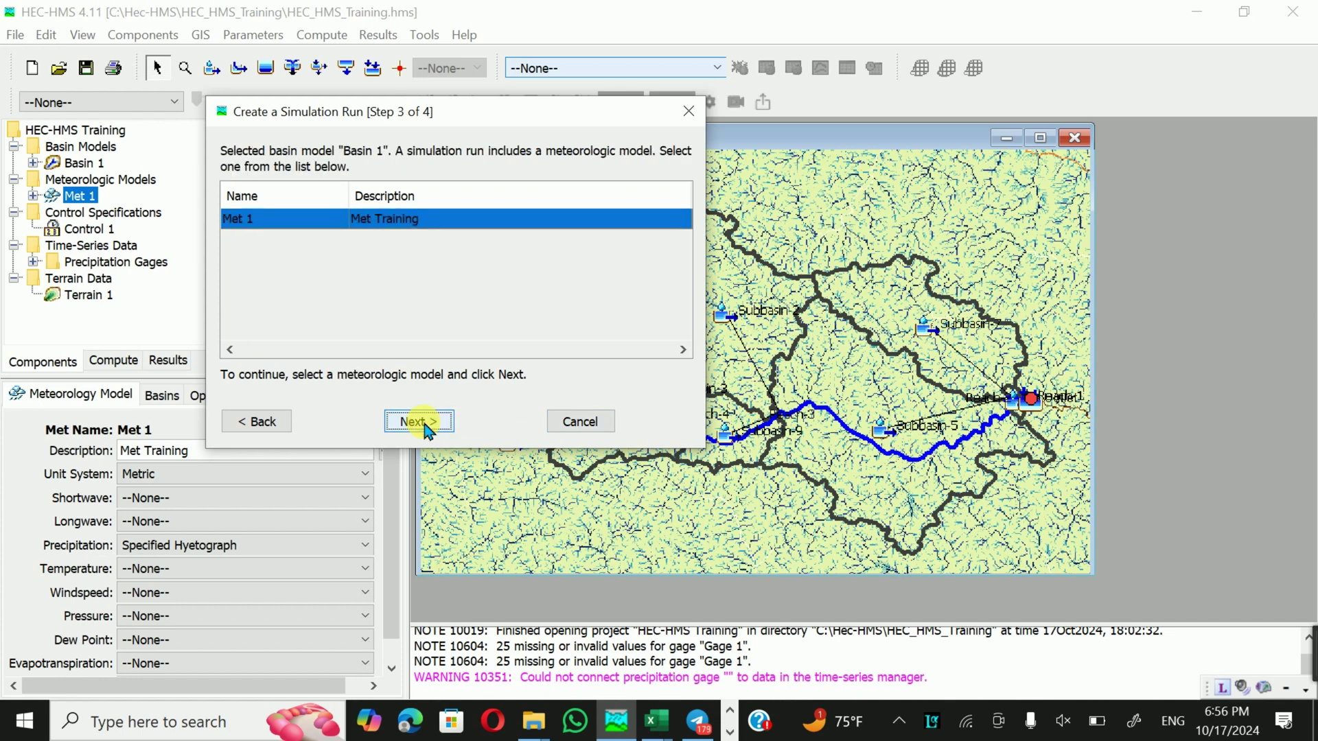
pyautogui.click(419, 422)
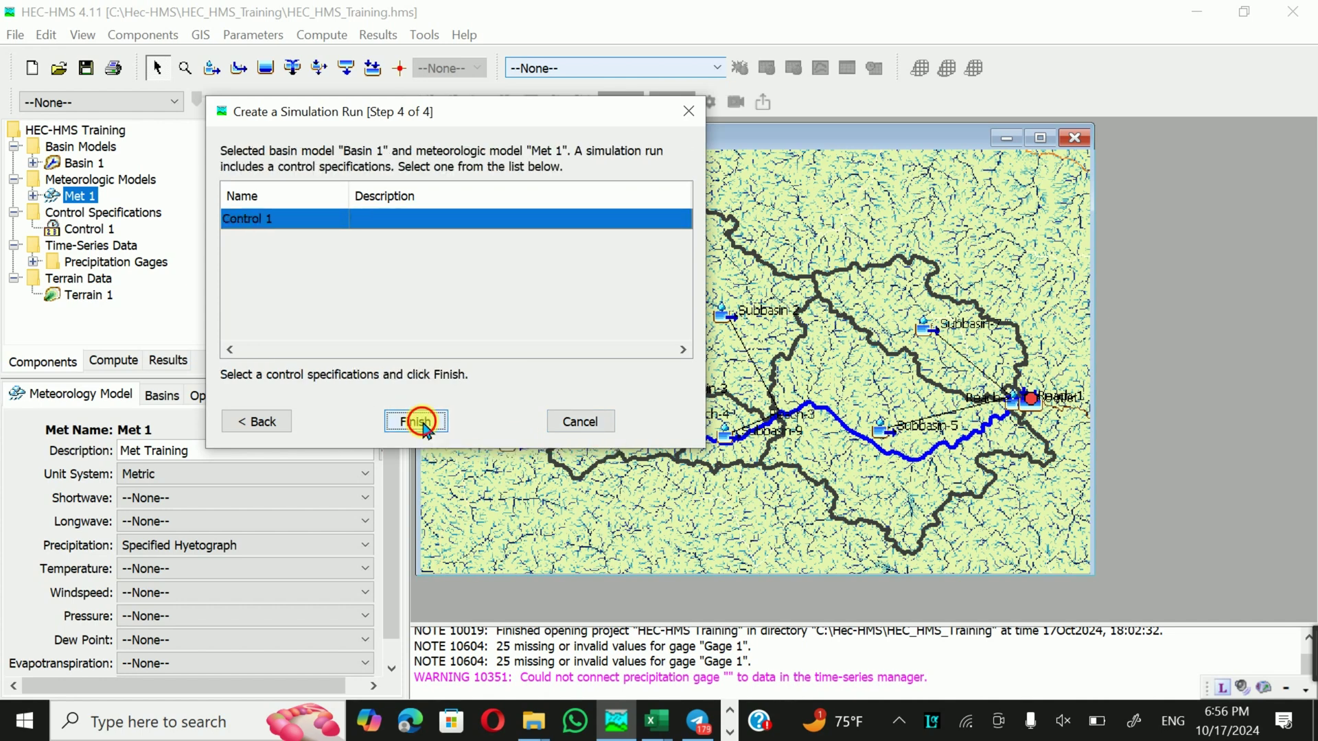
pyautogui.click(423, 424)
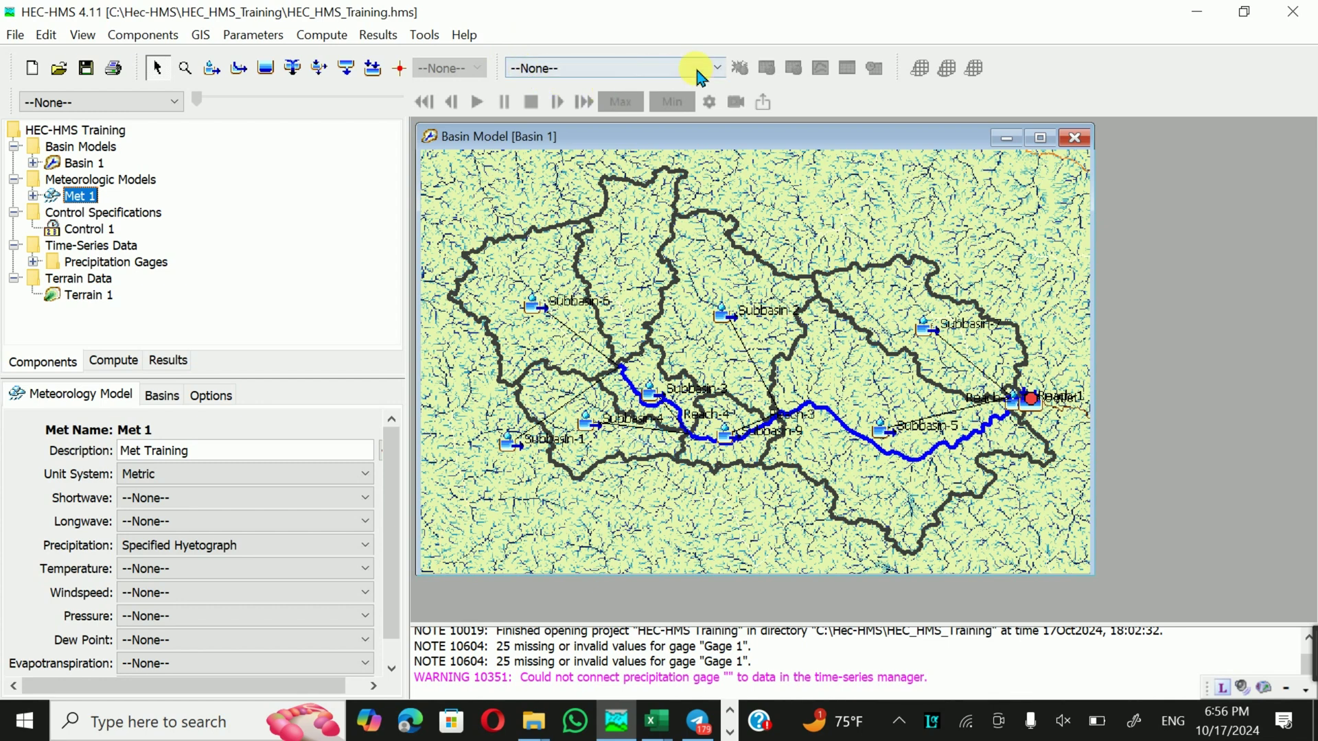
# - Make Run 1 the current simulation run and compute it
pyautogui.click(719, 69)
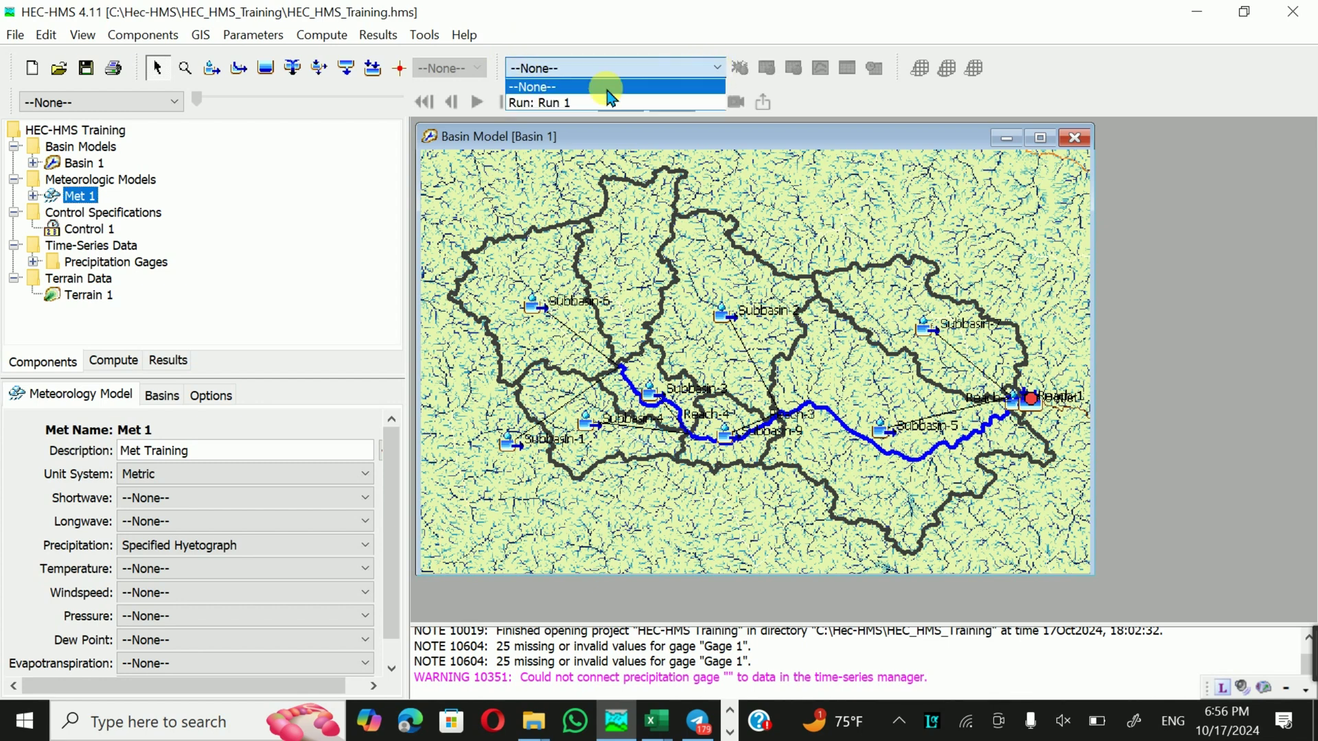
pyautogui.click(590, 101)
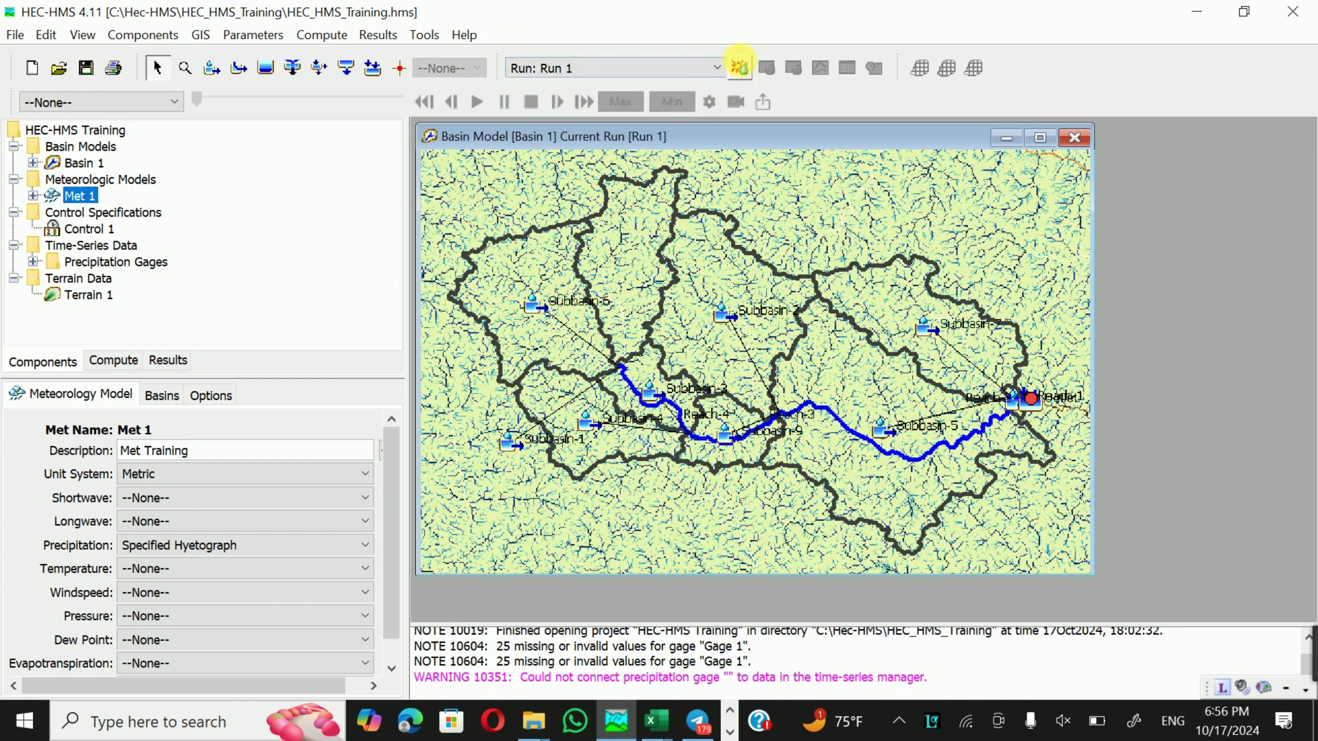
pyautogui.click(740, 68)
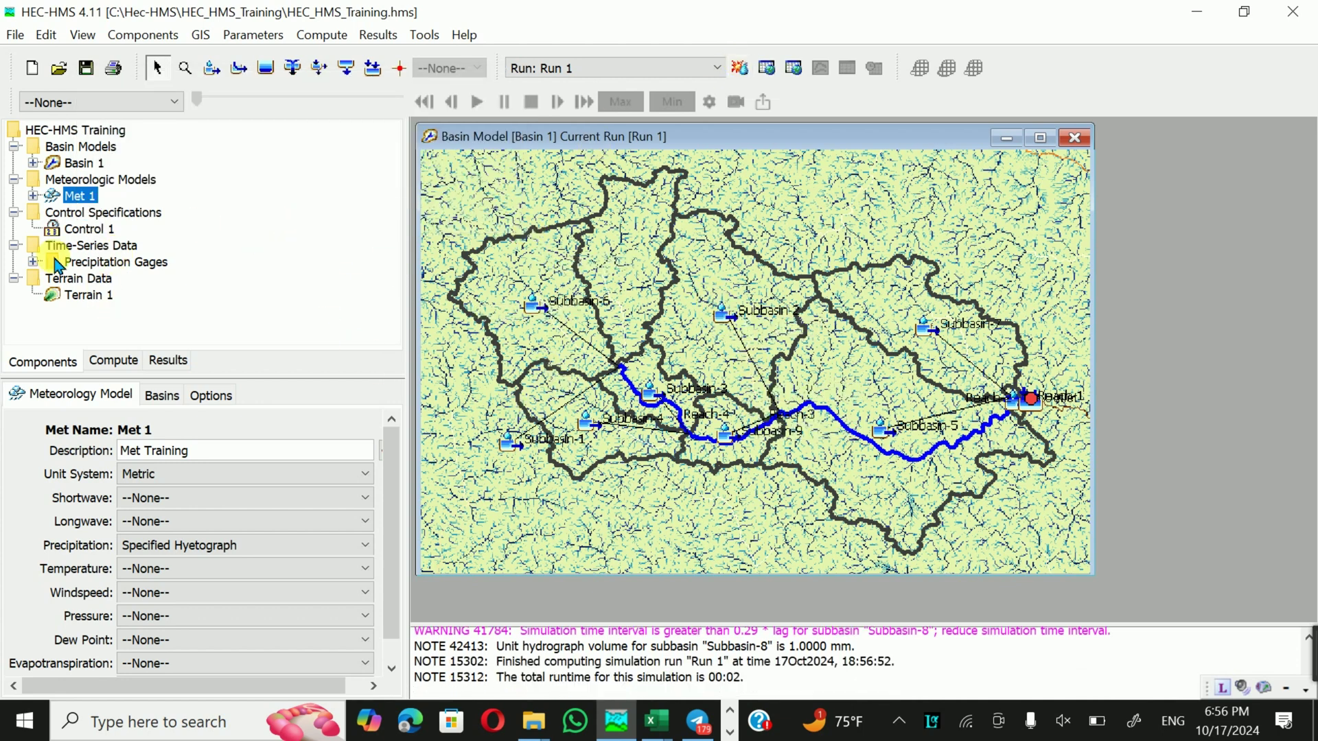
# - View the graph and the summary table of Sink-1 in the Run 1 results
pyautogui.click(157, 363)
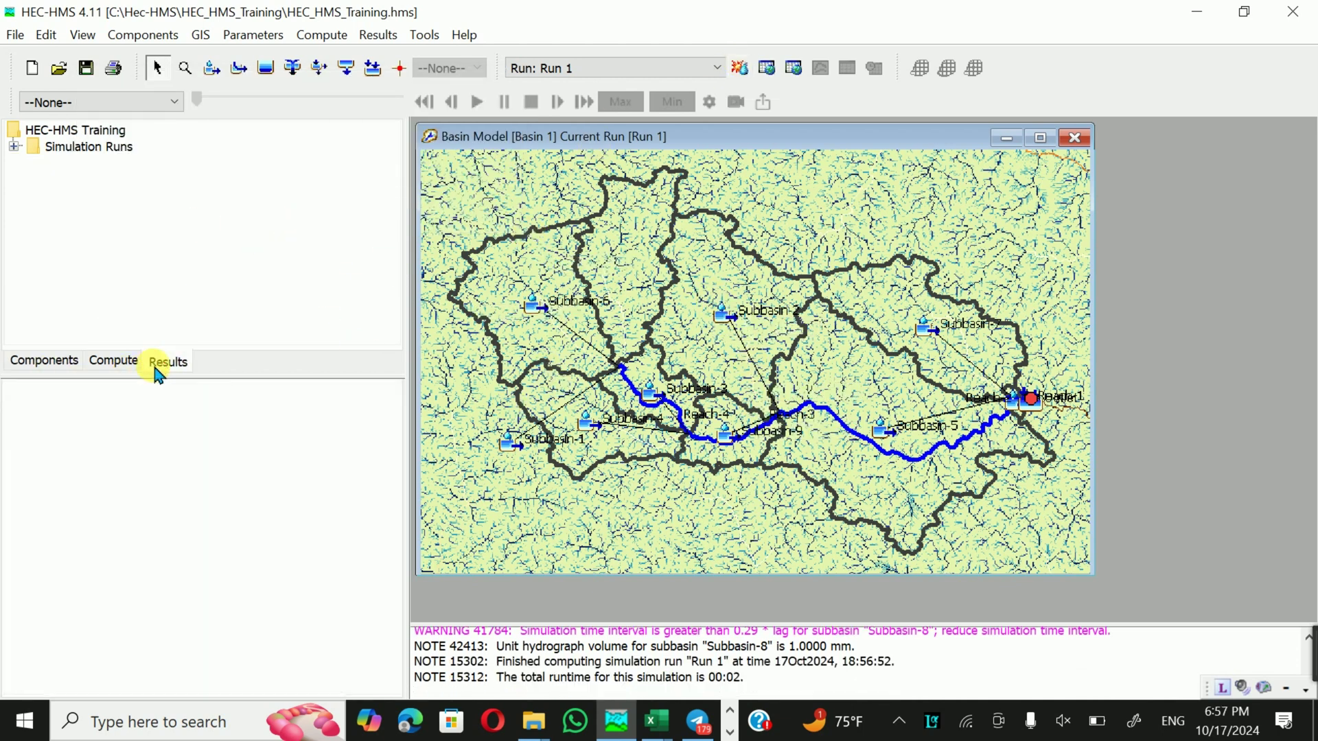
pyautogui.doubleClick(73, 163)
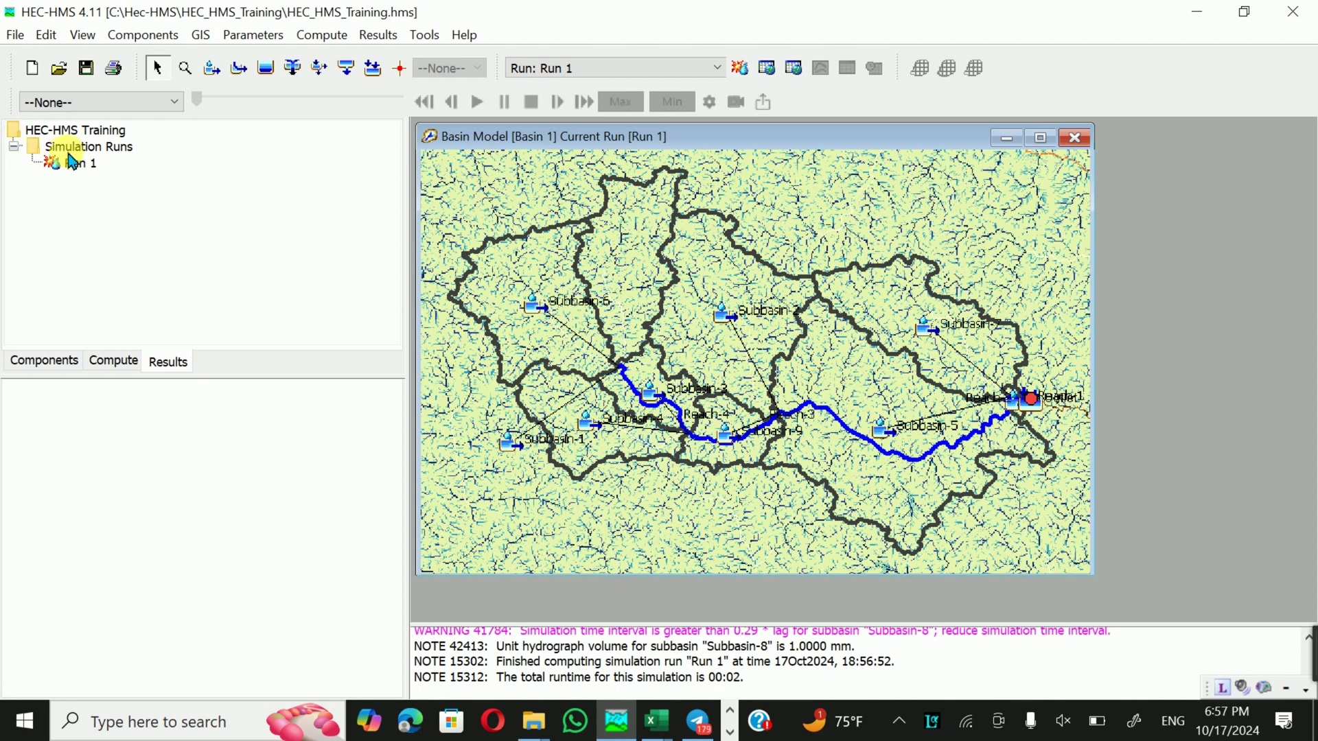
pyautogui.scroll(-5, 165, 261)
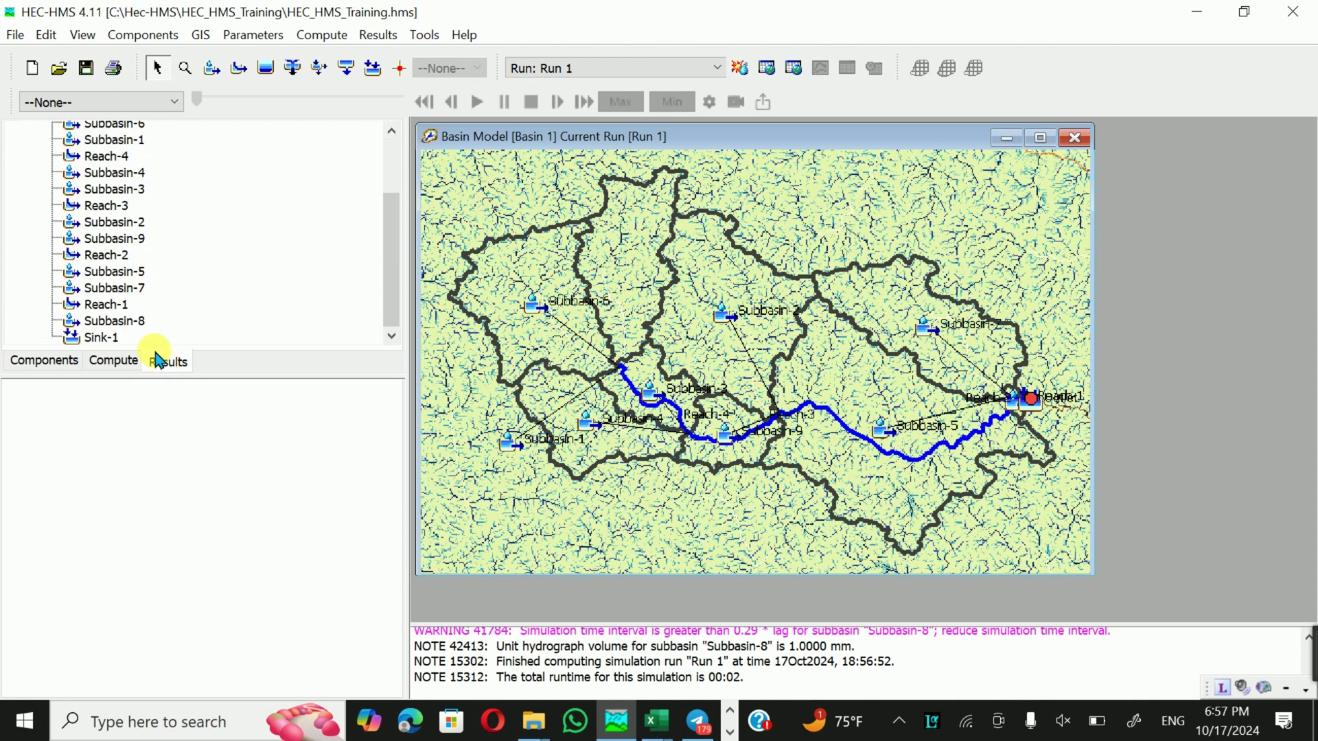
pyautogui.doubleClick(102, 337)
pyautogui.scroll(-3, 386, 294)
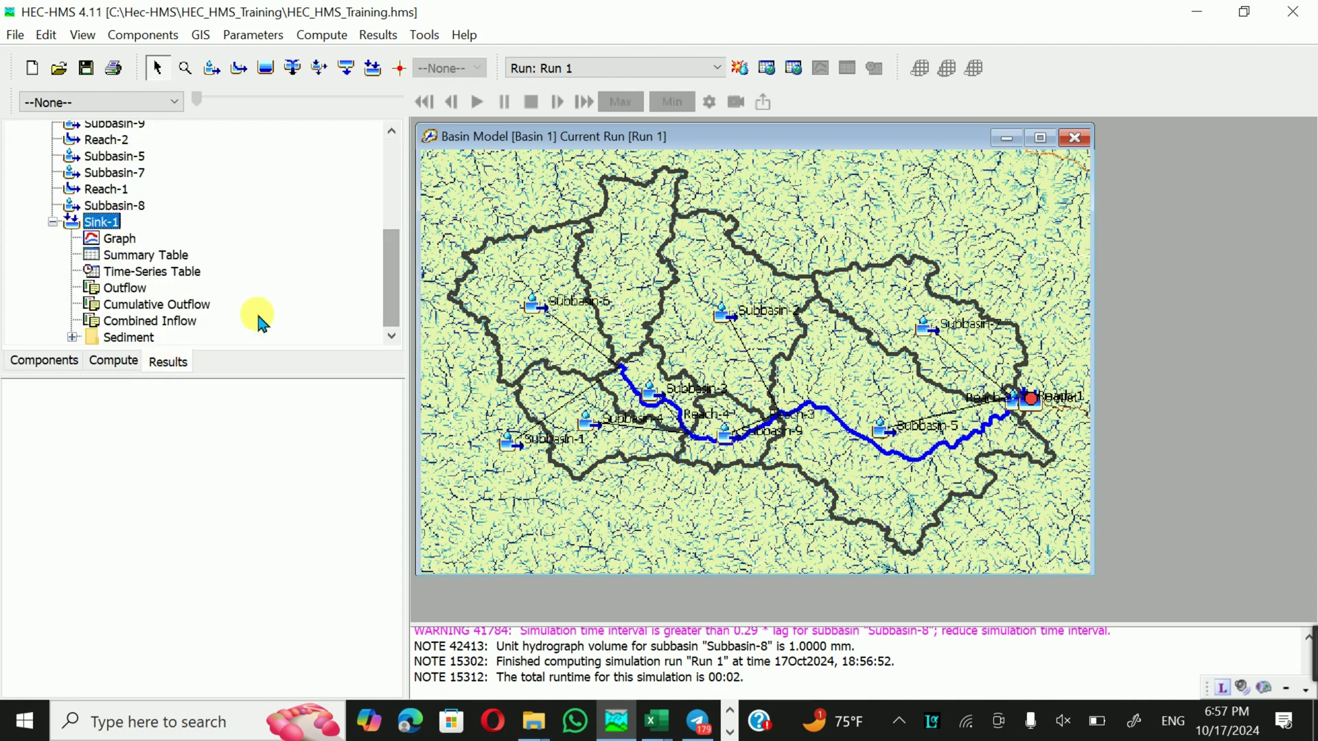
pyautogui.click(103, 239)
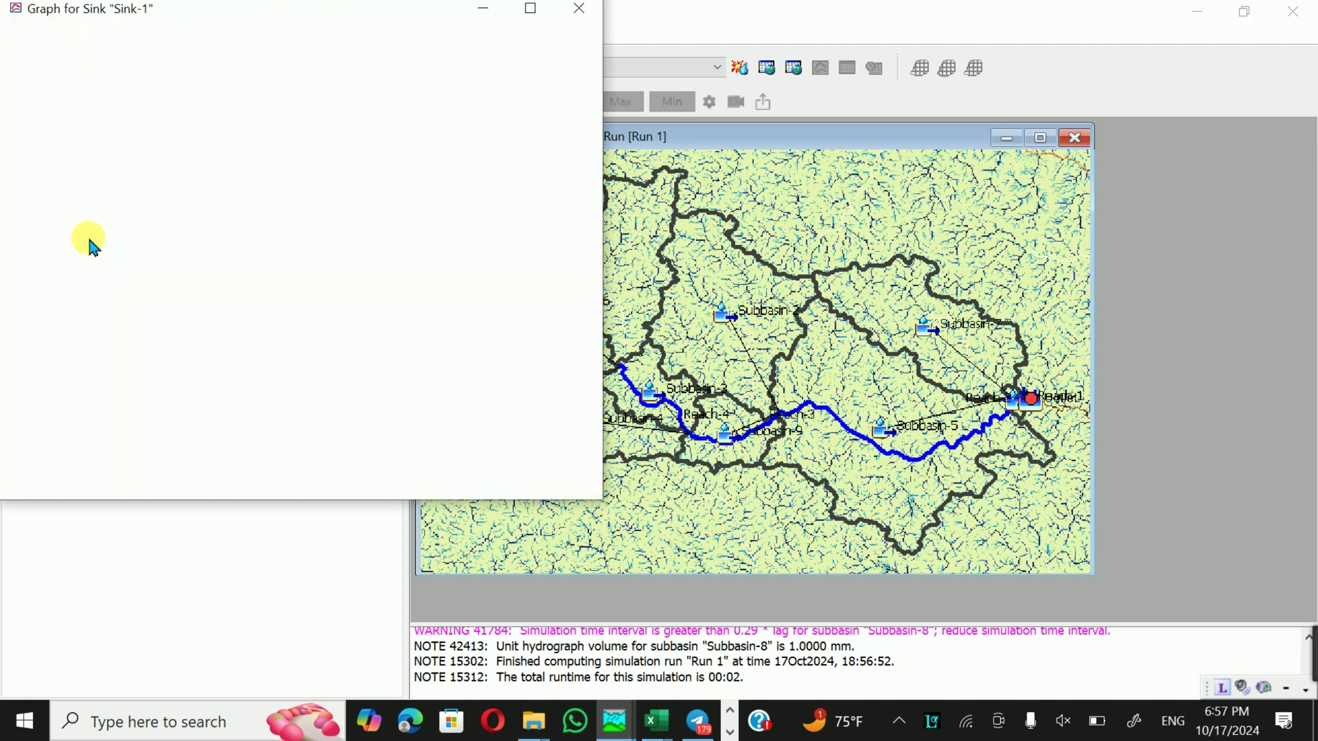
pyautogui.click(578, 10)
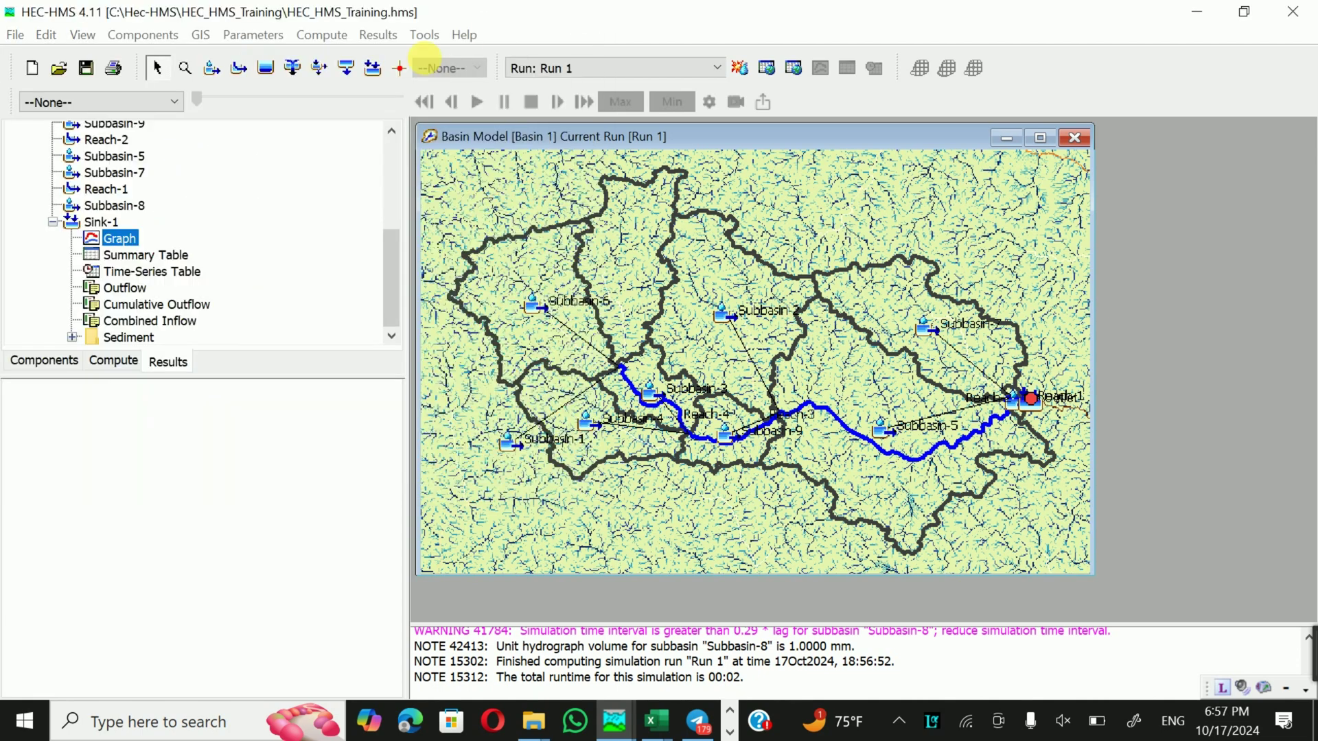
pyautogui.click(130, 256)
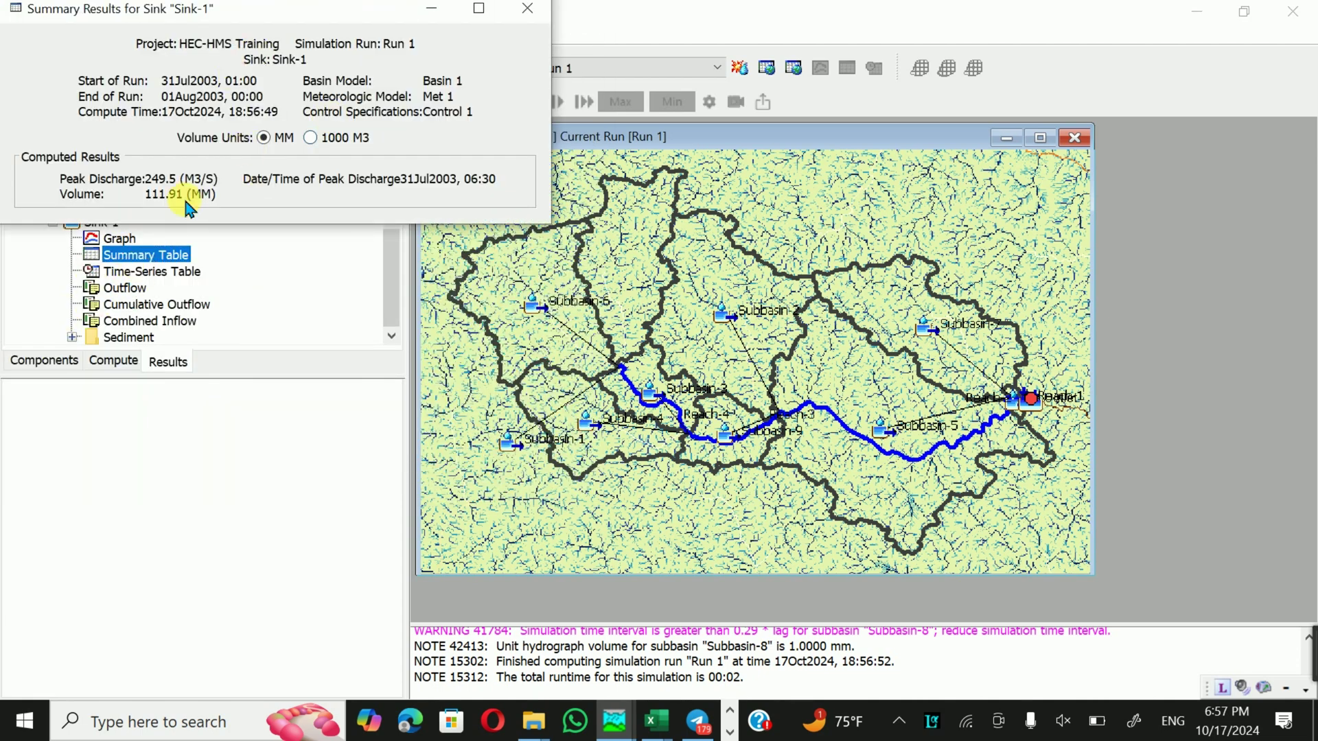
# - Close the Sink-1 summary results and review the Sink-1 time-series table for Run 1
pyautogui.click(527, 9)
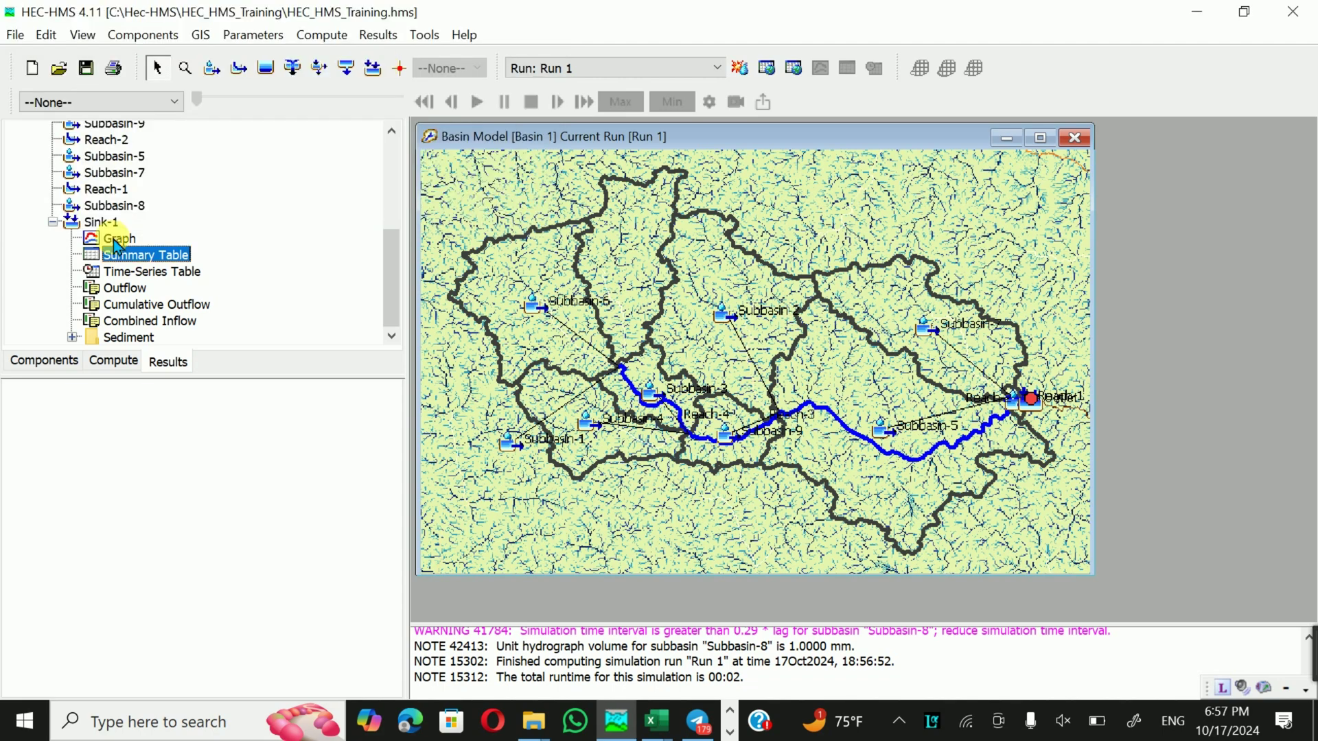
pyautogui.click(127, 274)
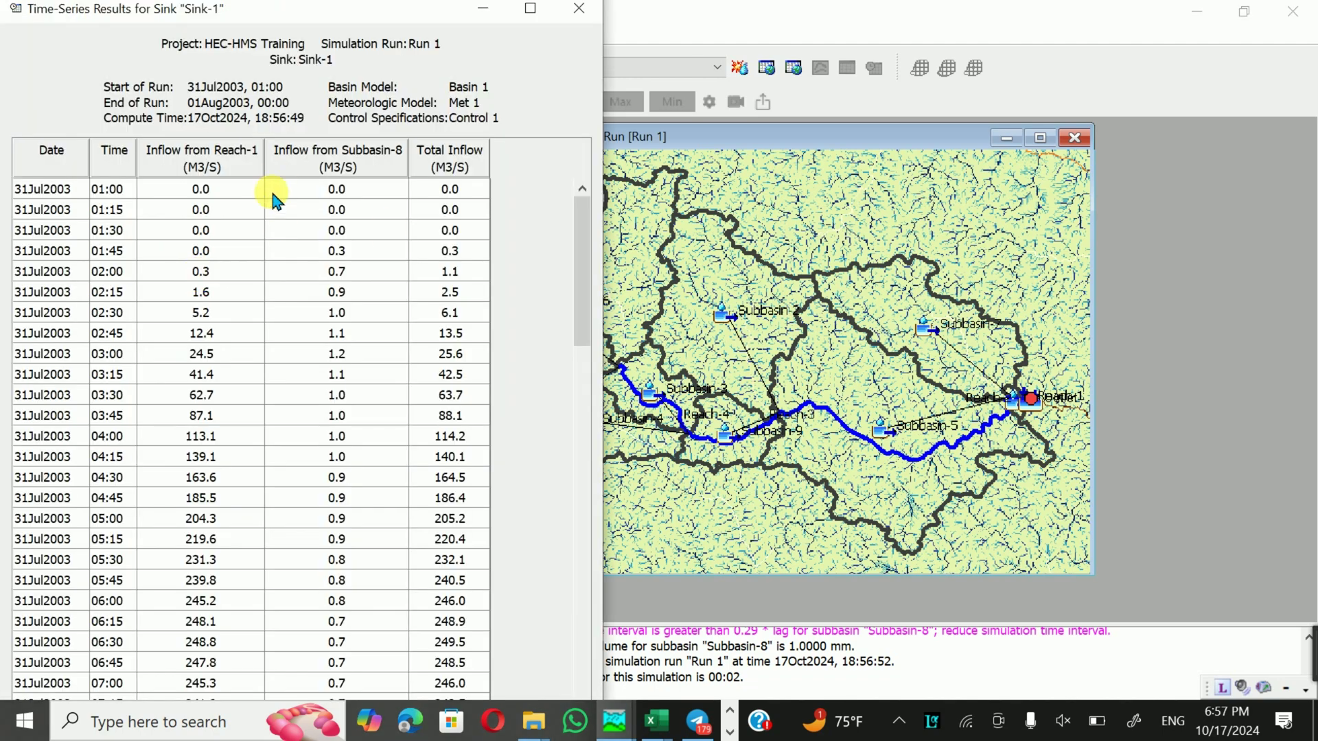
pyautogui.click(578, 9)
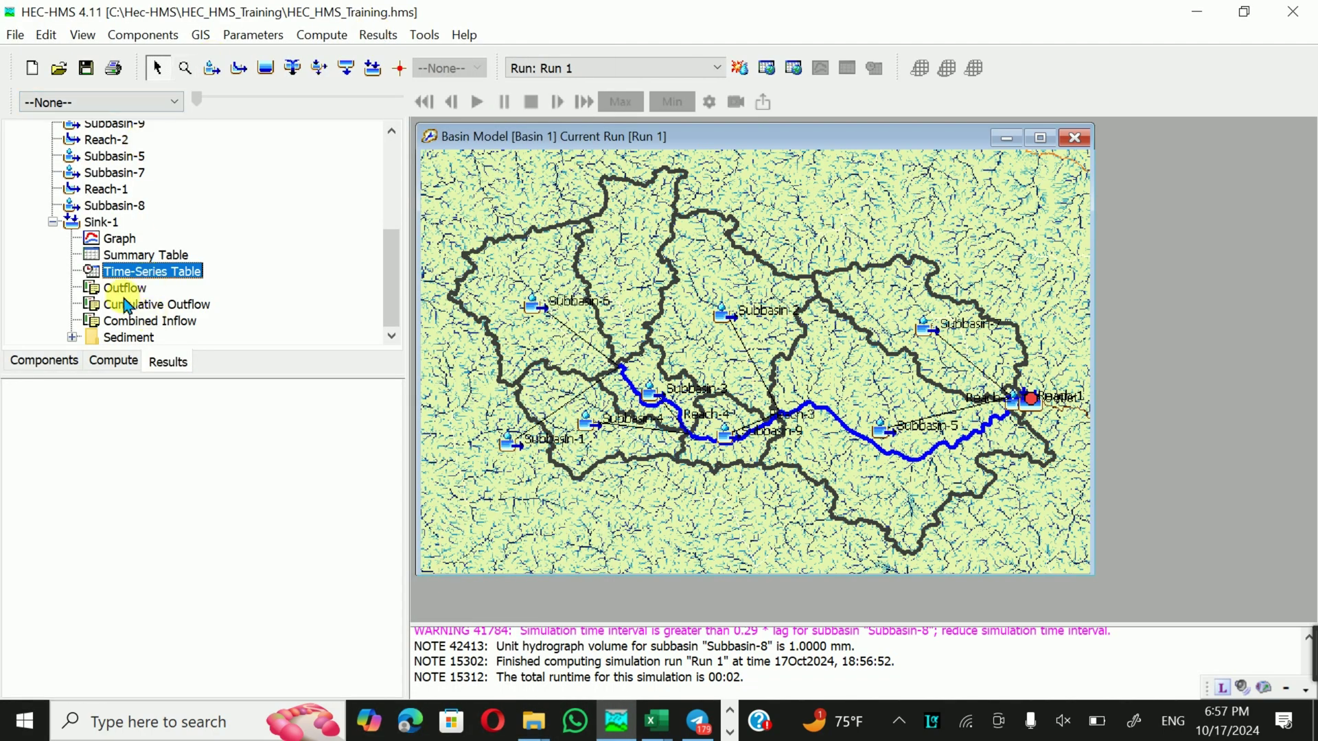
# - Preview the Outflow, Cumulative Outflow and Combined Inflow plots of Sink-1
pyautogui.click(117, 288)
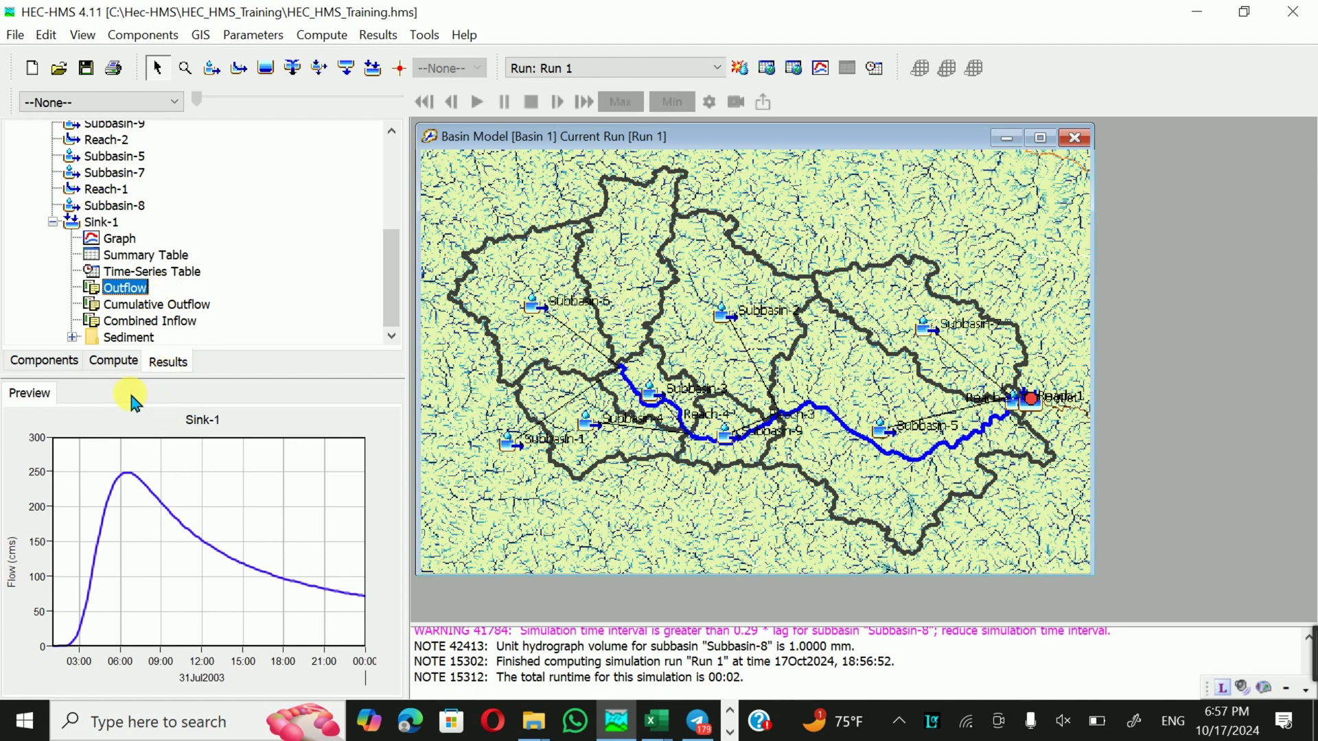
pyautogui.click(134, 310)
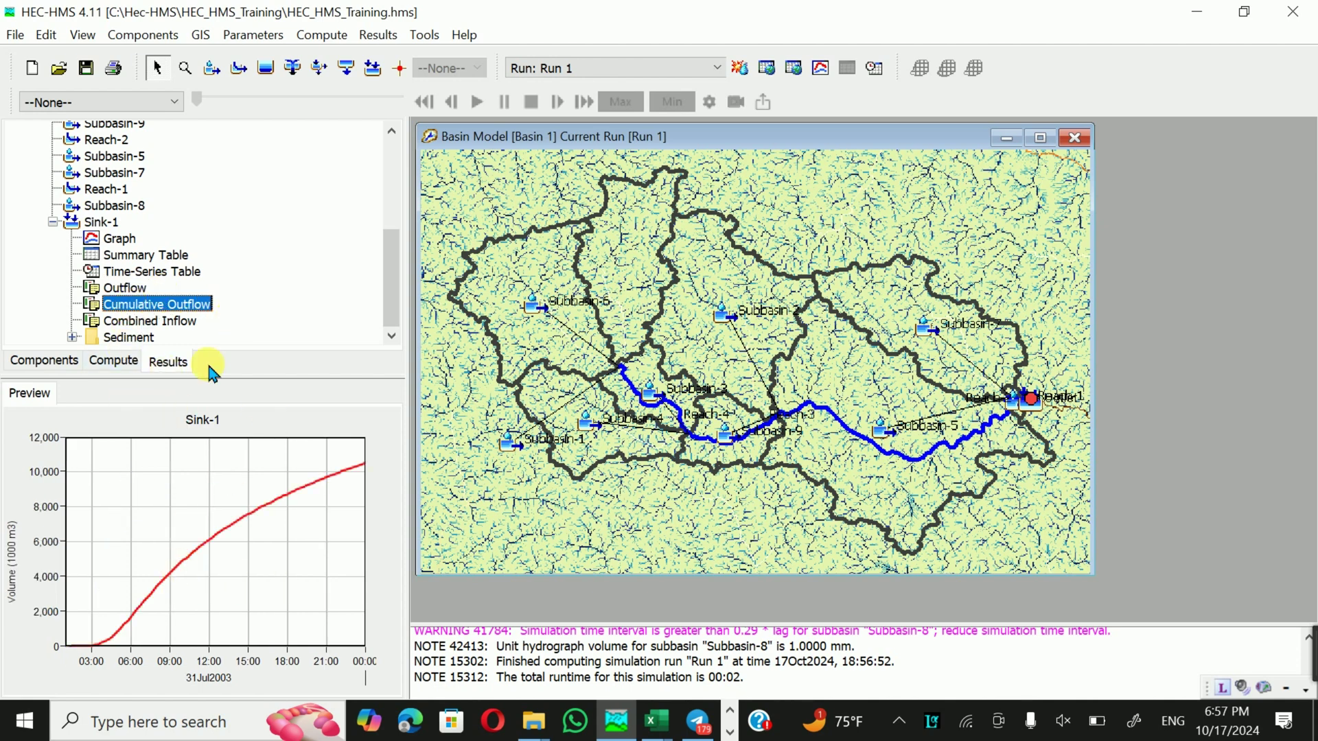
pyautogui.click(162, 322)
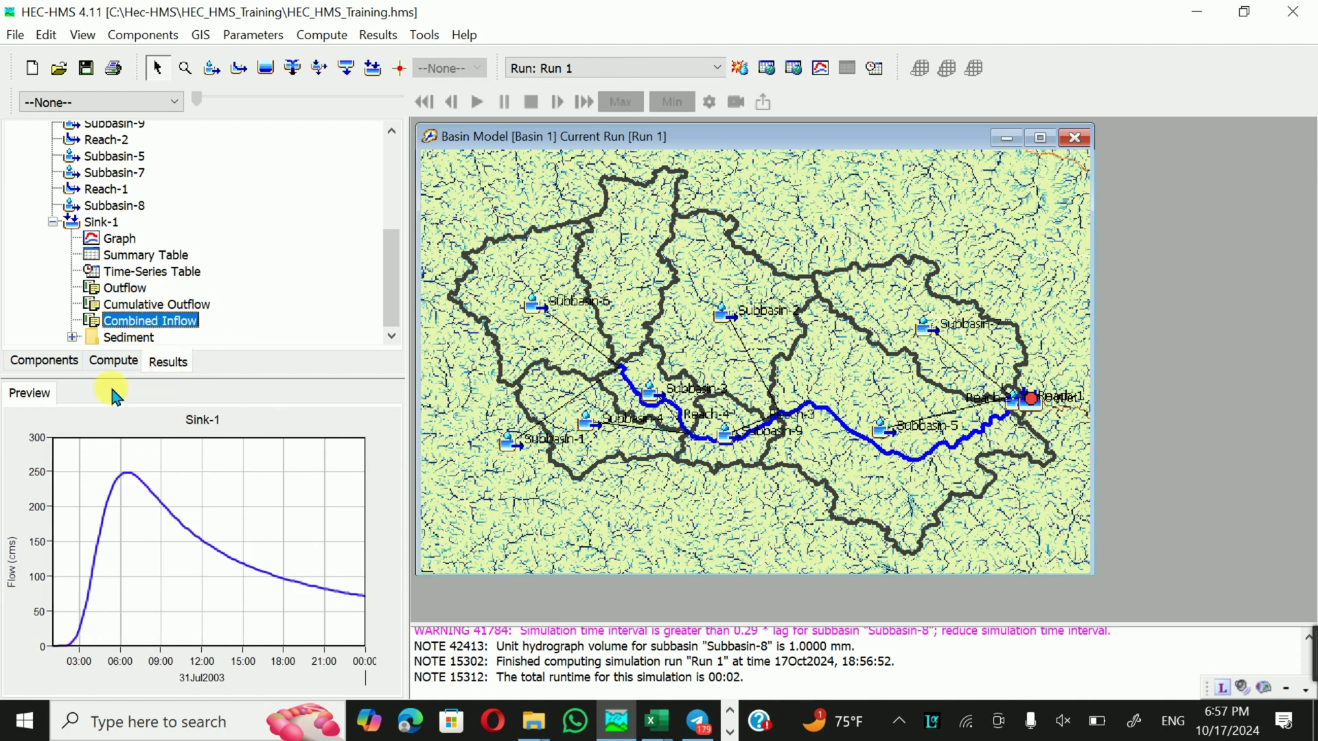
# - Expand the Sediment results of Sink-1 and view the Sink-1 summary table again in a maximized window
pyautogui.click(71, 337)
pyautogui.click(124, 205)
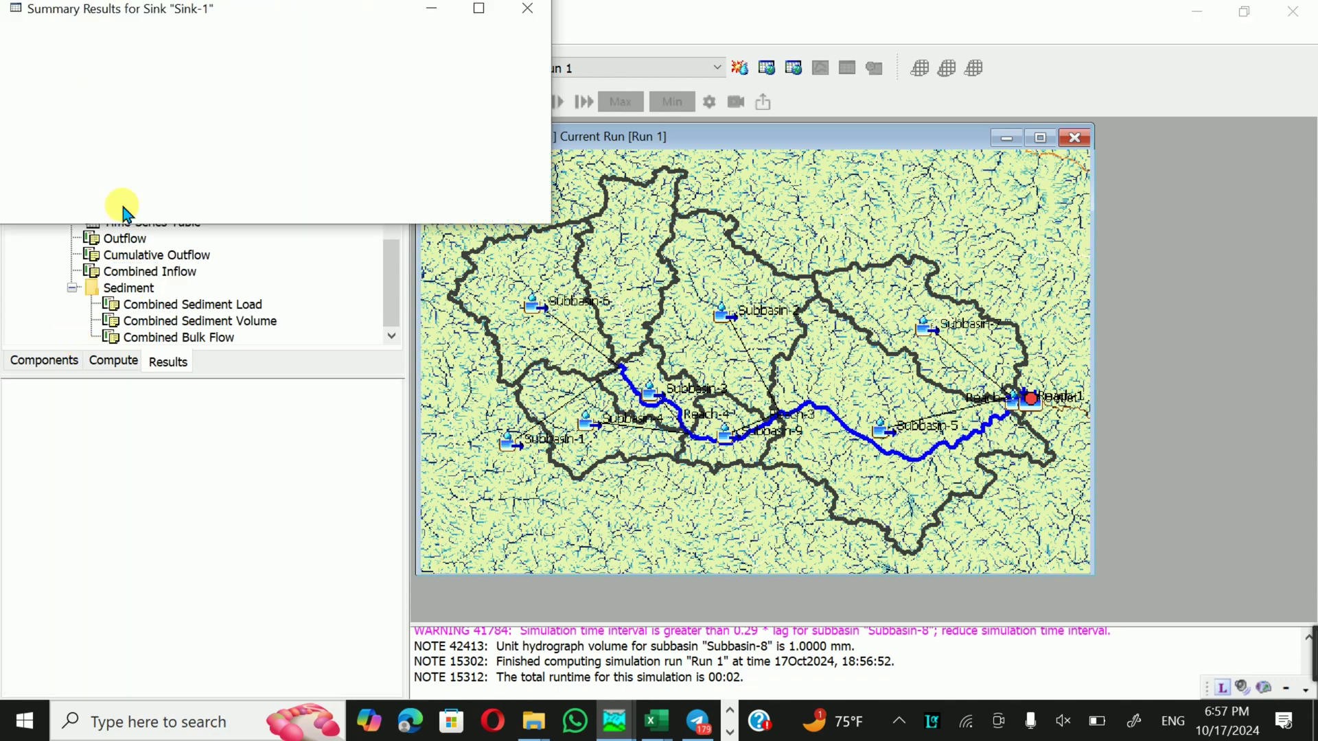
pyautogui.click(480, 9)
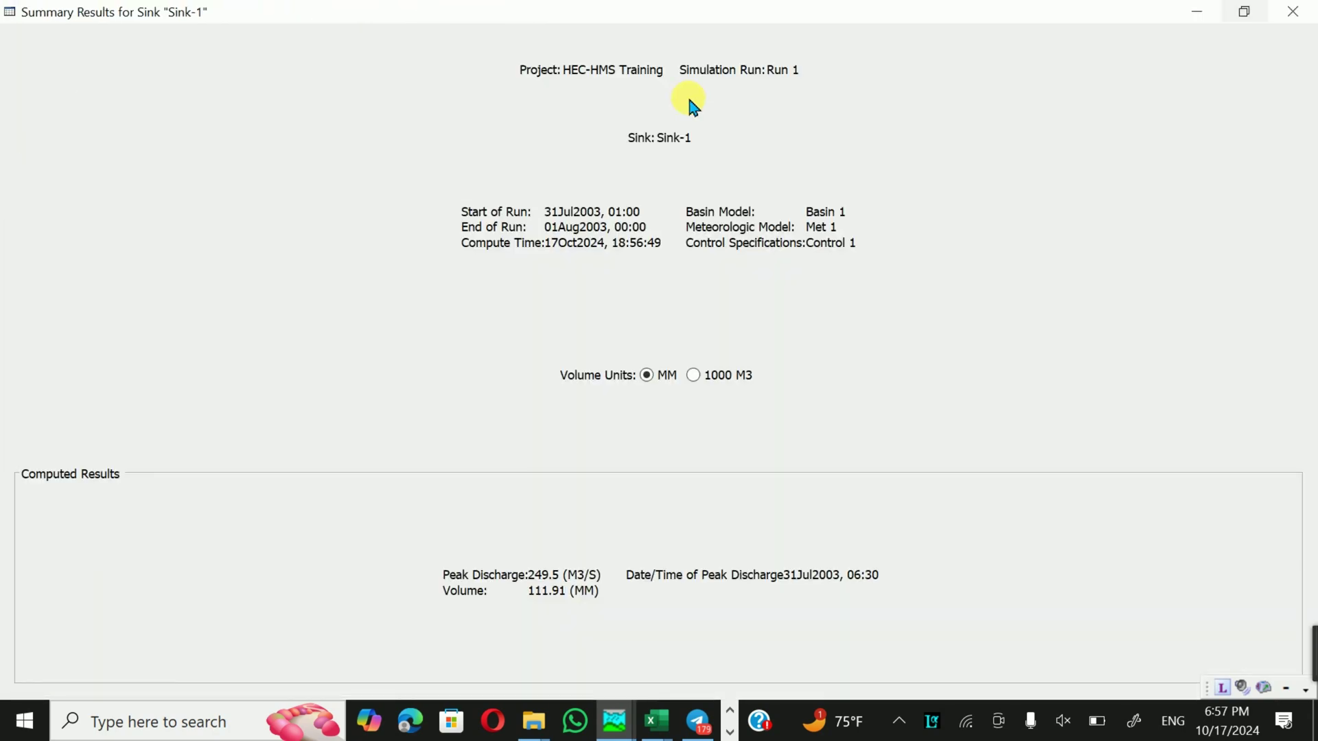